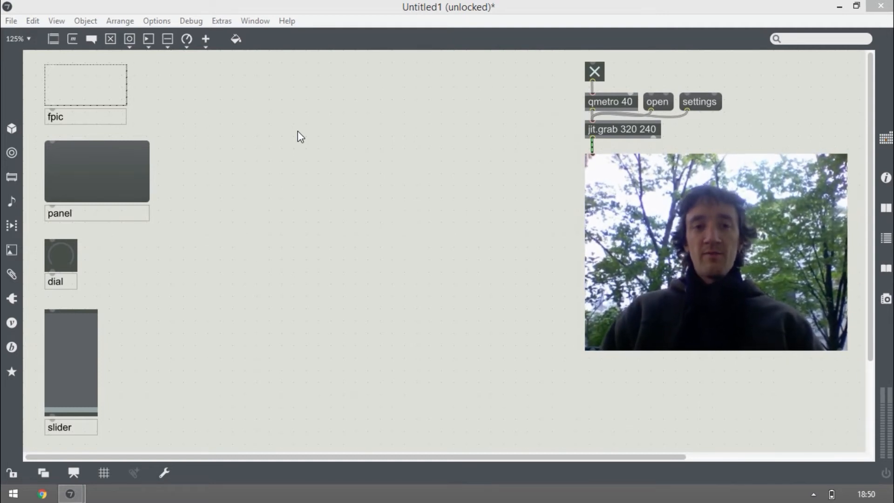
Create a panel object in the empty middle area of the patcher
{"action": "key", "text": "n"}
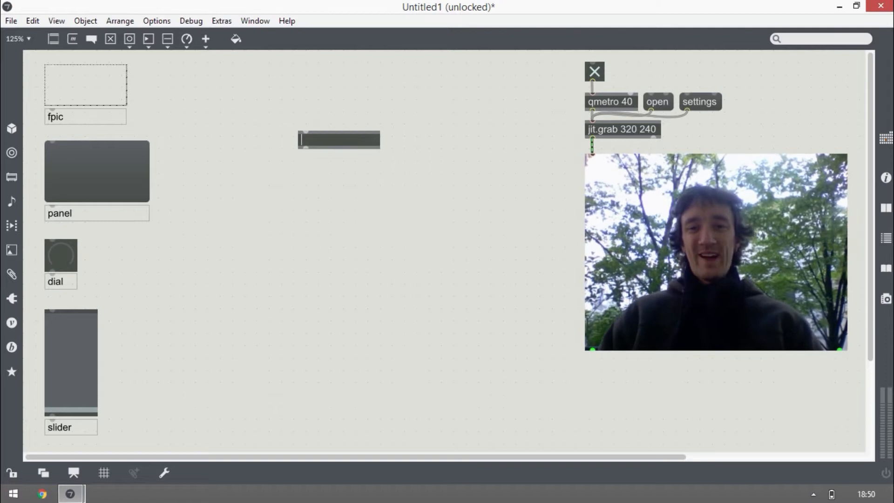
{"action": "type", "text": "panel"}
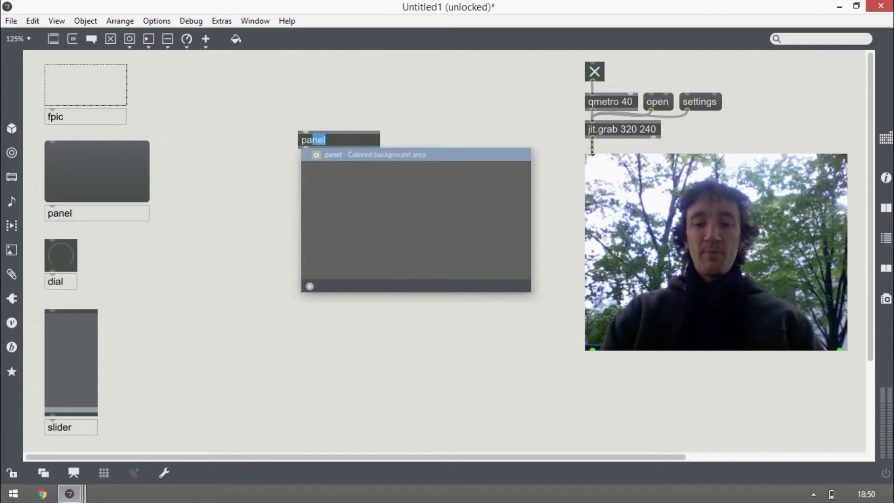
{"action": "left_click", "coordinate": [226, 133]}
{"action": "left_click_drag", "start_coordinate": [363, 172], "coordinate": [350, 147]}
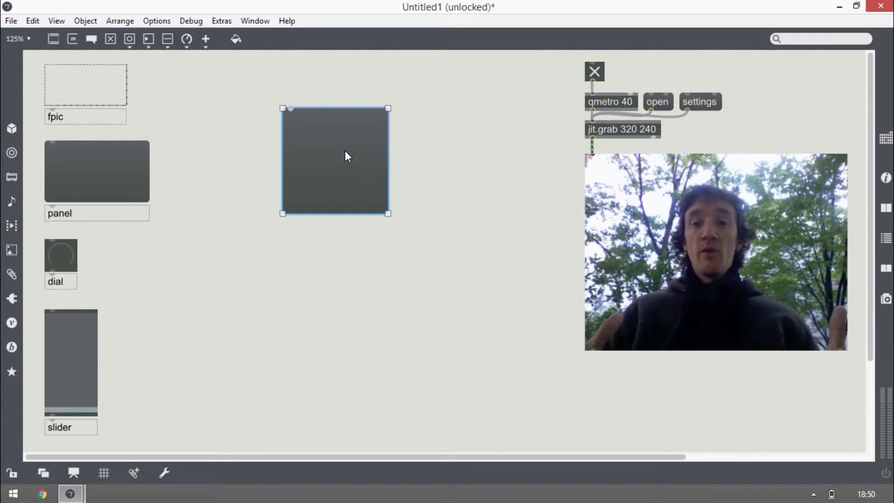
{"action": "left_click_drag", "start_coordinate": [345, 151], "coordinate": [334, 174]}
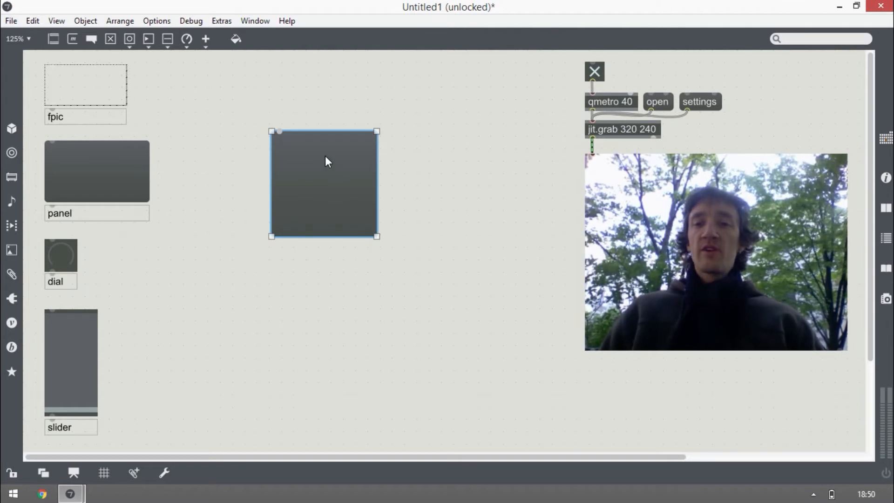
Open the inspector for the new panel and examine its Basic, Layout, Recent and All attribute groups
{"action": "left_click", "coordinate": [886, 177]}
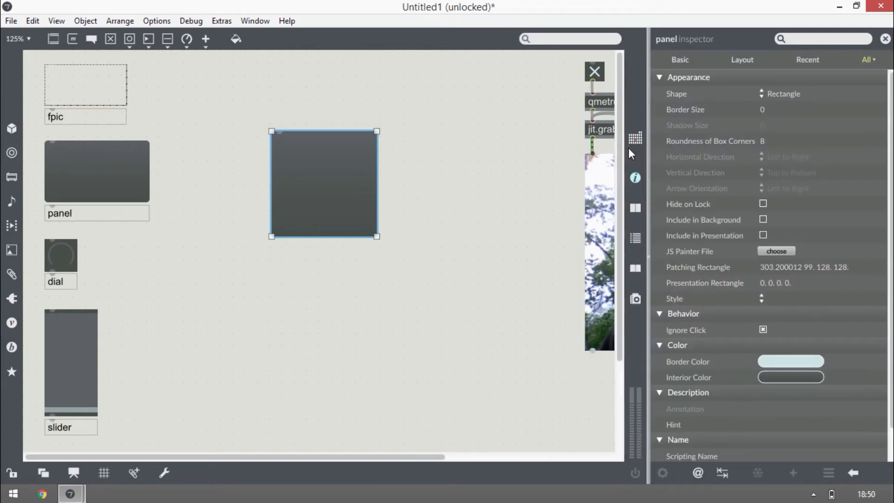
{"action": "left_click", "coordinate": [683, 57]}
{"action": "left_click", "coordinate": [737, 61]}
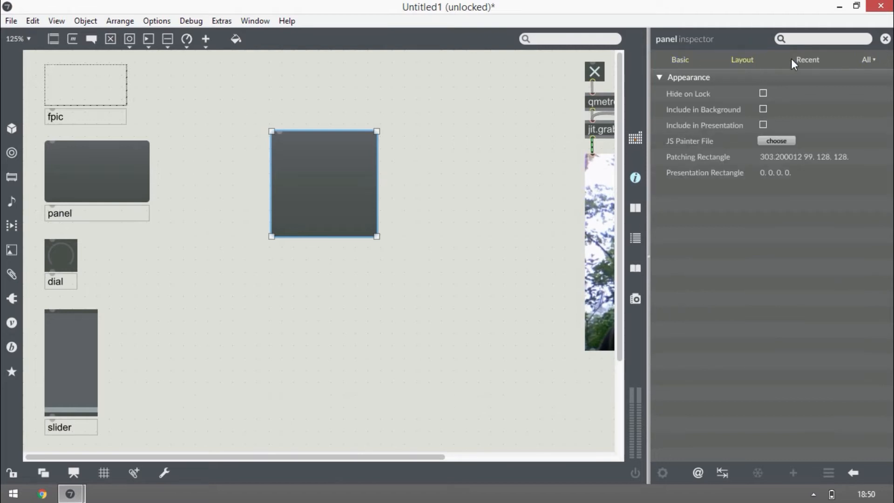
{"action": "left_click", "coordinate": [802, 60]}
{"action": "left_click", "coordinate": [862, 61]}
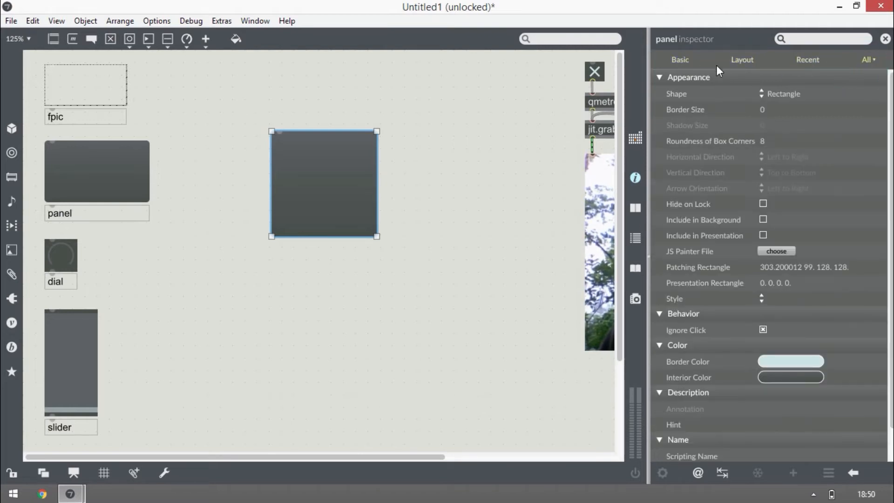
{"action": "left_click", "coordinate": [676, 60]}
{"action": "left_click", "coordinate": [743, 60]}
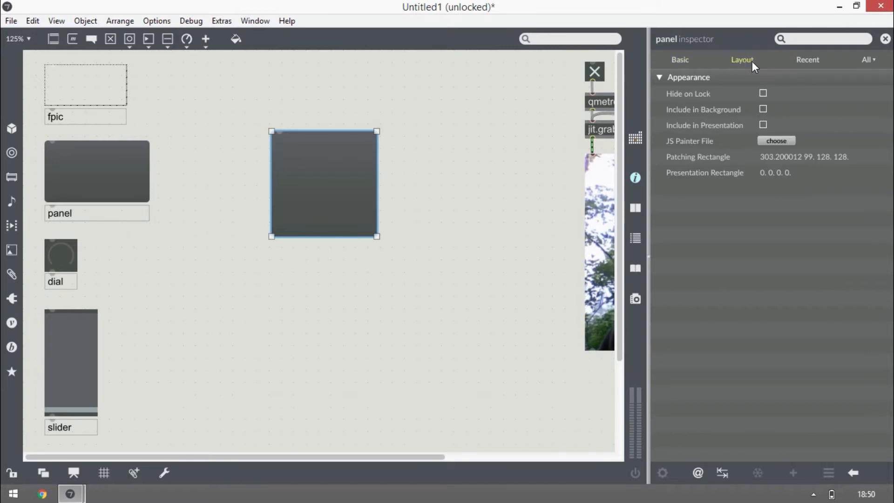
{"action": "left_click", "coordinate": [801, 60]}
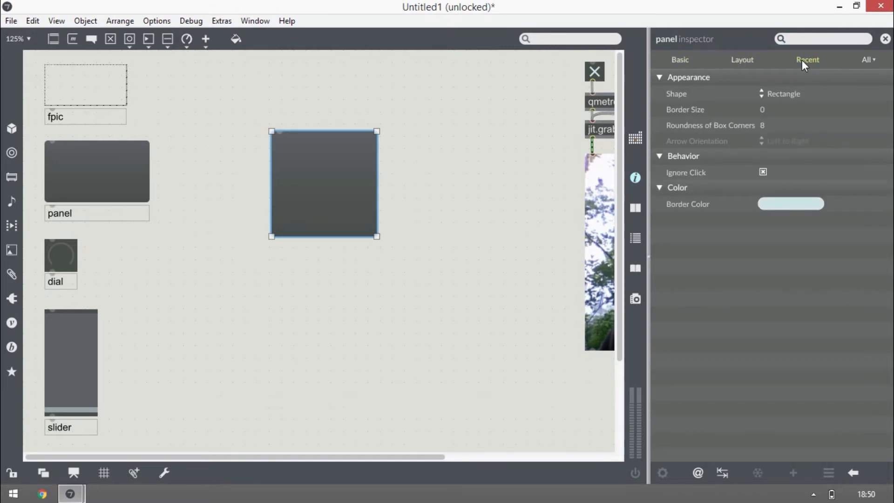
{"action": "left_click", "coordinate": [868, 58]}
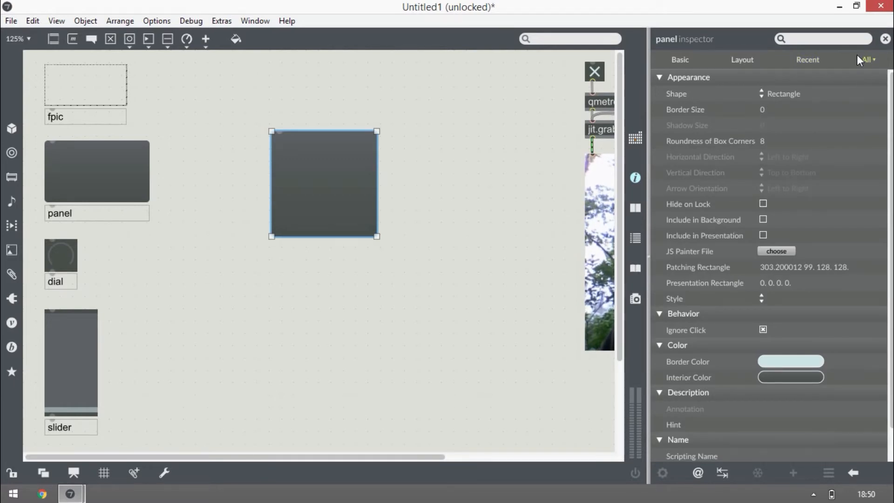
Move the new panel up slightly and resize it to a wide rectangle of about 189 by 105
{"action": "mouse_move", "coordinate": [325, 160]}
{"action": "left_mouse_down"}
{"action": "mouse_move", "coordinate": [328, 141]}
{"action": "mouse_move", "coordinate": [326, 148]}
{"action": "left_mouse_up"}
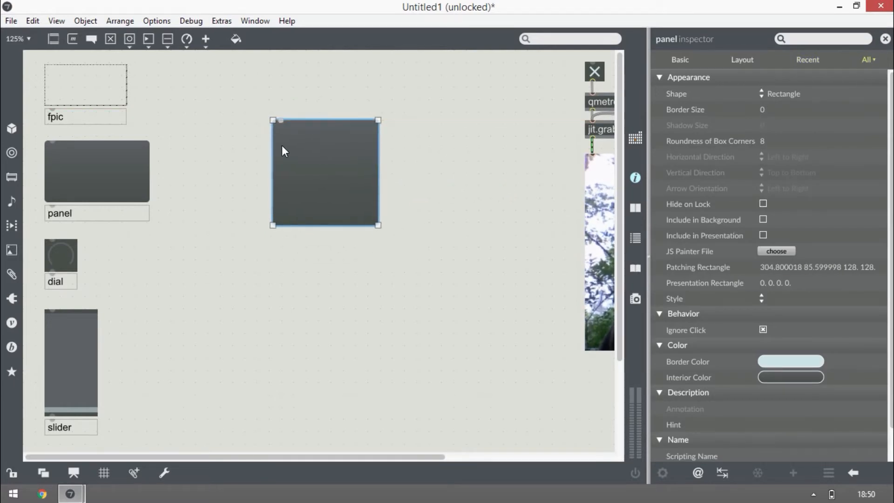
{"action": "left_click", "coordinate": [785, 94]}
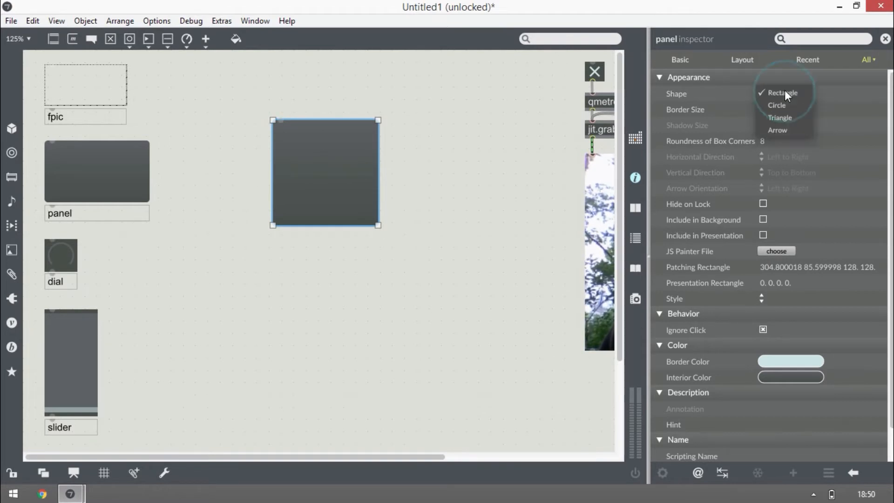
{"action": "left_click", "coordinate": [377, 233]}
{"action": "left_click_drag", "start_coordinate": [377, 224], "coordinate": [429, 206]}
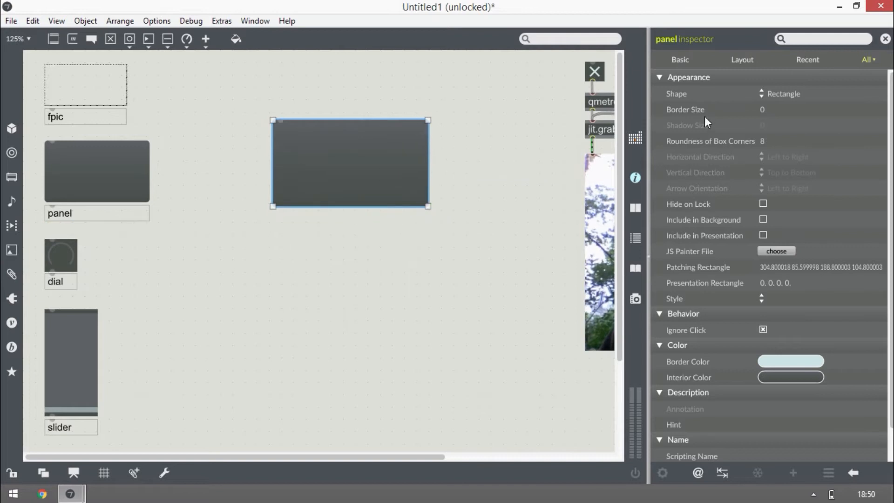
Try the Circle and Triangle shapes on the selected panel
{"action": "left_click", "coordinate": [796, 93]}
{"action": "left_click", "coordinate": [794, 105]}
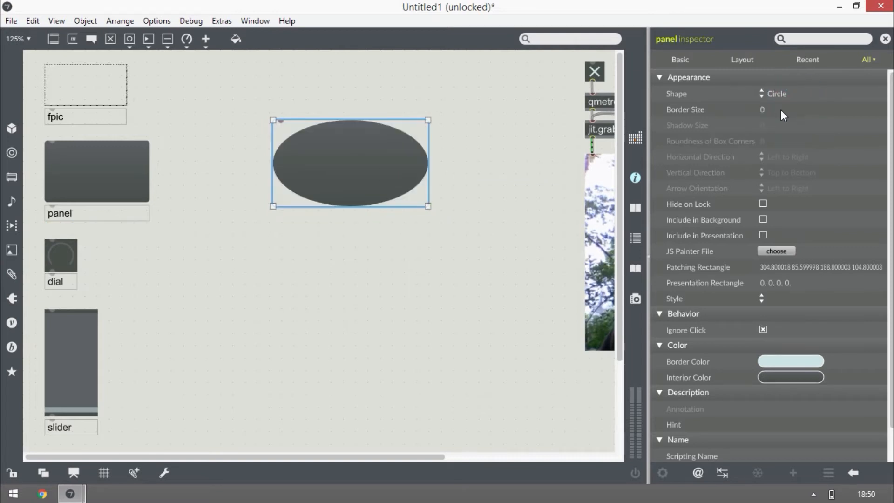
{"action": "left_click", "coordinate": [783, 93]}
{"action": "left_click", "coordinate": [787, 104]}
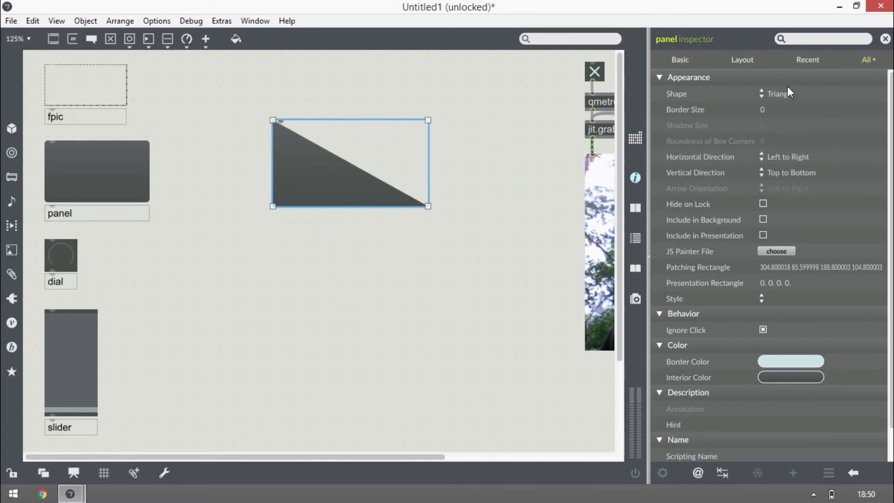
Set the panel's shape to Arrow with a Top to Bottom arrow orientation
{"action": "left_click", "coordinate": [785, 93]}
{"action": "left_click", "coordinate": [787, 111]}
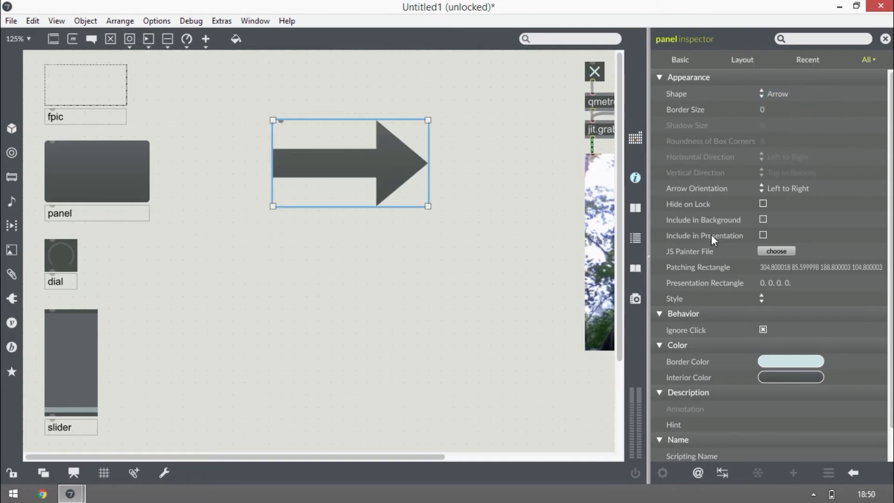
{"action": "left_click", "coordinate": [792, 190]}
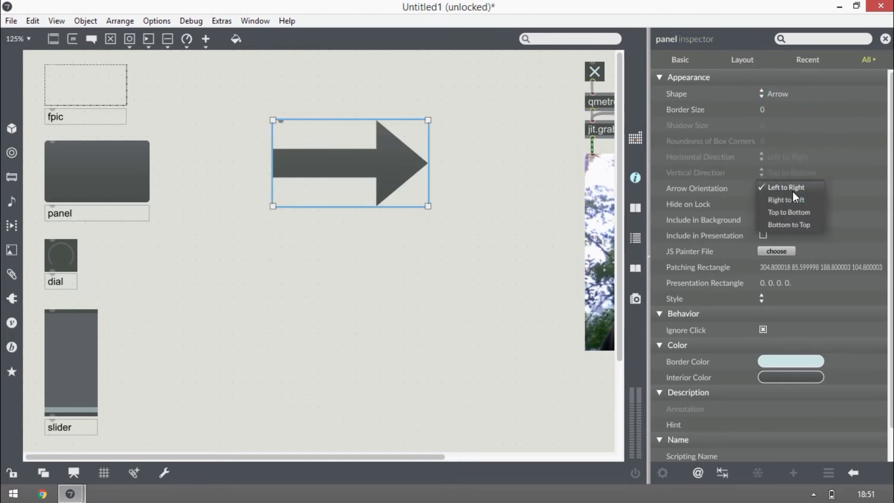
{"action": "left_click", "coordinate": [784, 213]}
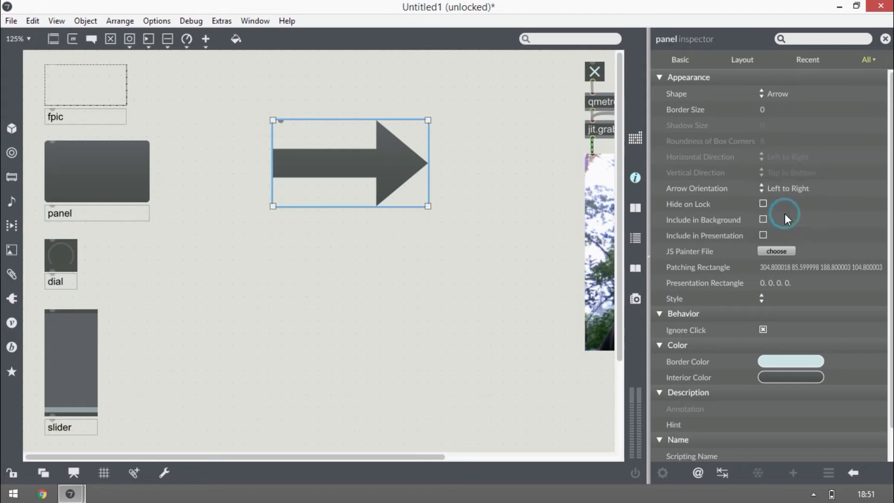
Reshape the arrow panel to a tall box of about 141 by 185 and reposition it in the middle area
{"action": "left_click_drag", "start_coordinate": [428, 206], "coordinate": [388, 272]}
{"action": "mouse_move", "coordinate": [340, 223]}
{"action": "left_mouse_down"}
{"action": "mouse_move", "coordinate": [321, 261]}
{"action": "mouse_move", "coordinate": [328, 227]}
{"action": "left_mouse_up"}
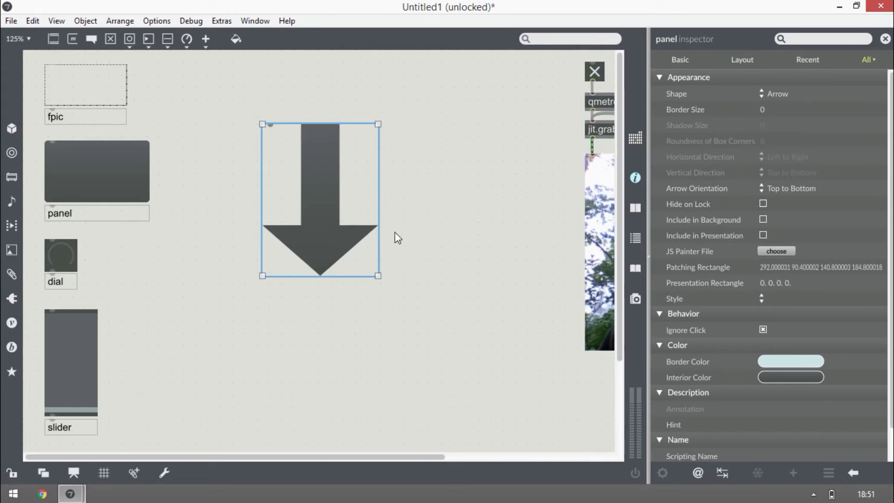
{"action": "left_click_drag", "start_coordinate": [322, 200], "coordinate": [326, 223]}
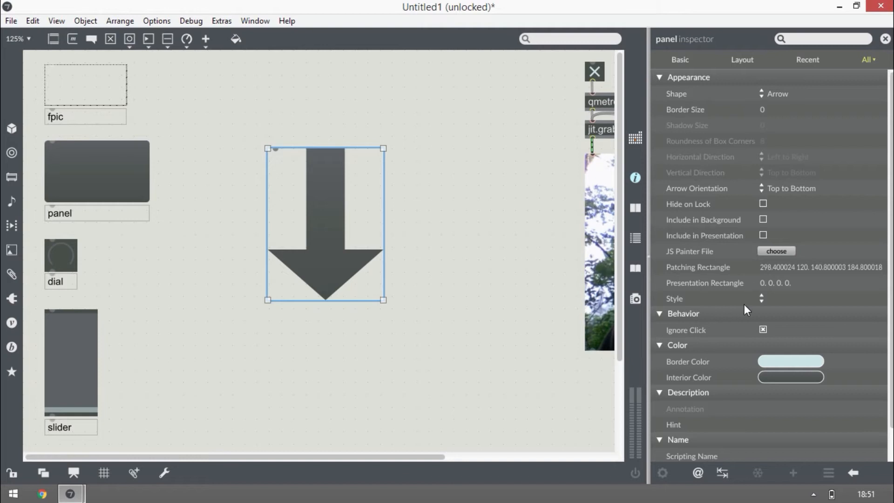
Switch the arrow's interior color to a solid Color Fill and try green and orange
{"action": "scroll", "coordinate": [782, 377], "scroll_direction": "down", "scroll_amount": 2}
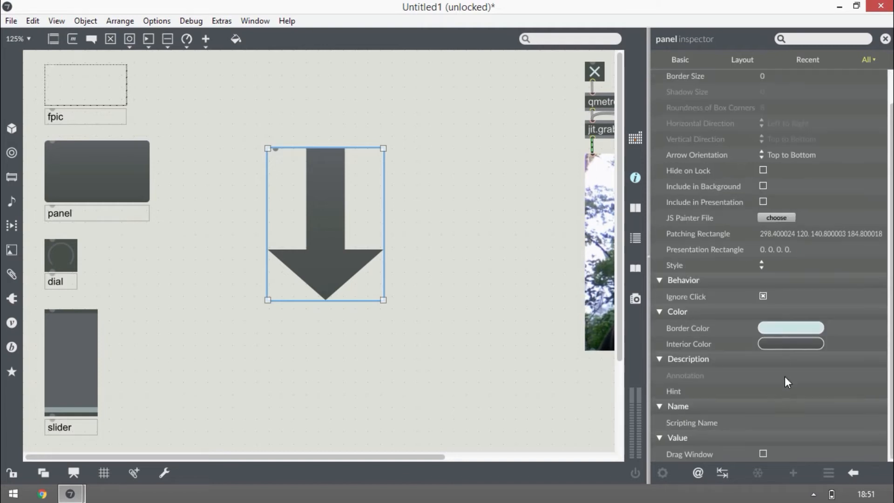
{"action": "left_click", "coordinate": [788, 344]}
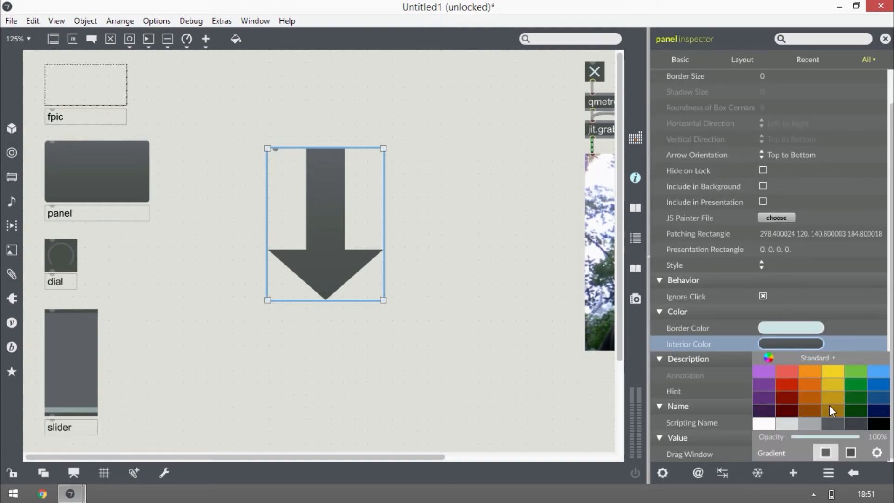
{"action": "left_click", "coordinate": [772, 453]}
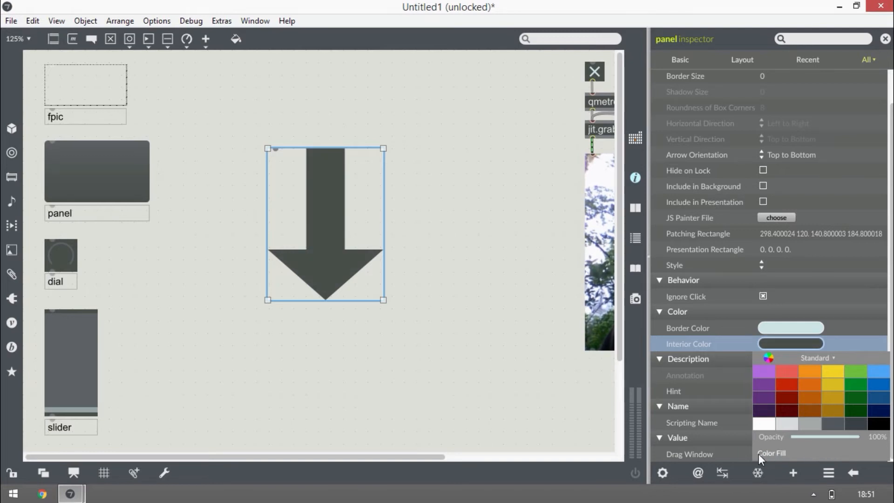
{"action": "left_click", "coordinate": [854, 371]}
{"action": "left_click", "coordinate": [812, 375]}
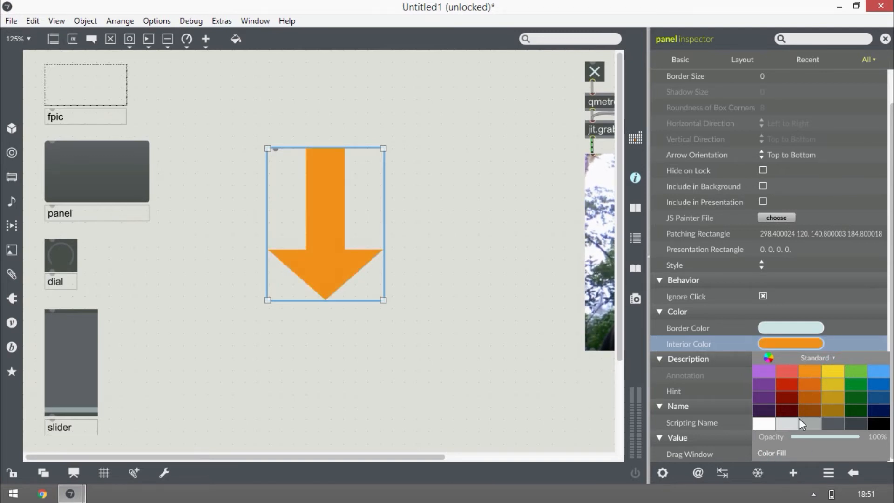
Fill the arrow's interior with a gradient from red to green at 100% opacity and move the arrow beside the existing fpic and panel
{"action": "left_click", "coordinate": [770, 453]}
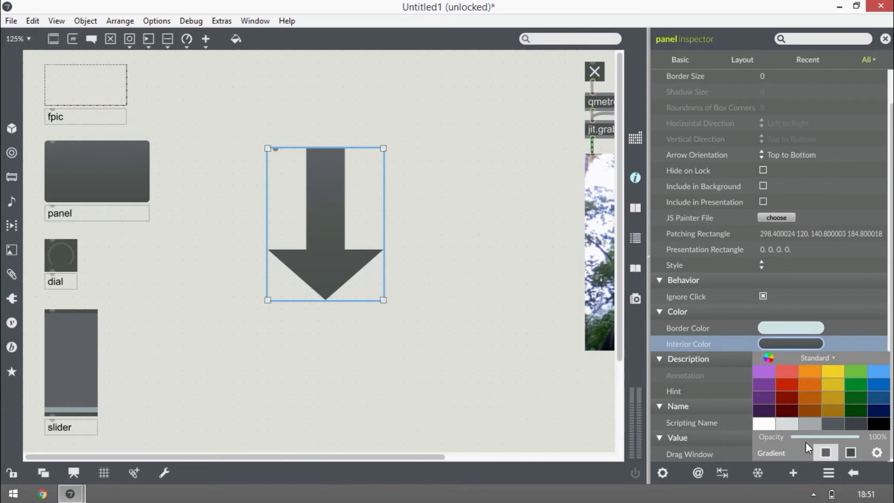
{"action": "left_click", "coordinate": [789, 384]}
{"action": "left_click", "coordinate": [851, 453]}
{"action": "left_click", "coordinate": [859, 382]}
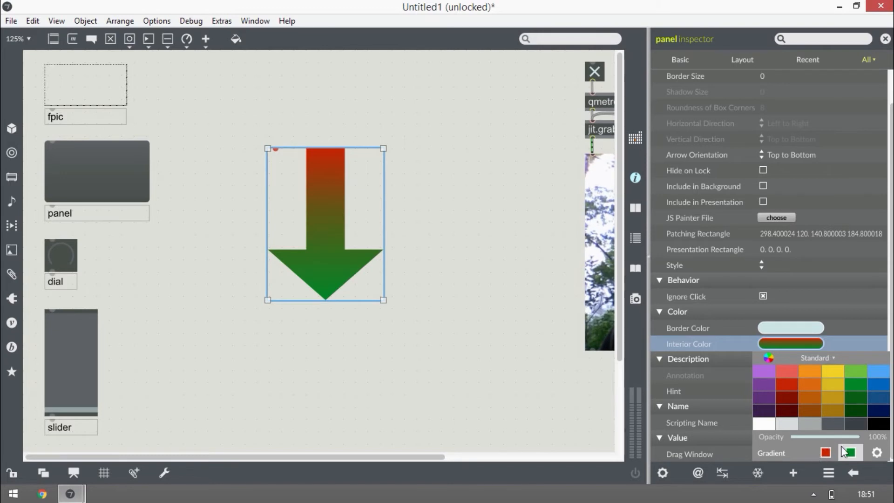
{"action": "mouse_move", "coordinate": [844, 437]}
{"action": "left_mouse_down"}
{"action": "mouse_move", "coordinate": [817, 437]}
{"action": "mouse_move", "coordinate": [860, 437]}
{"action": "left_mouse_up"}
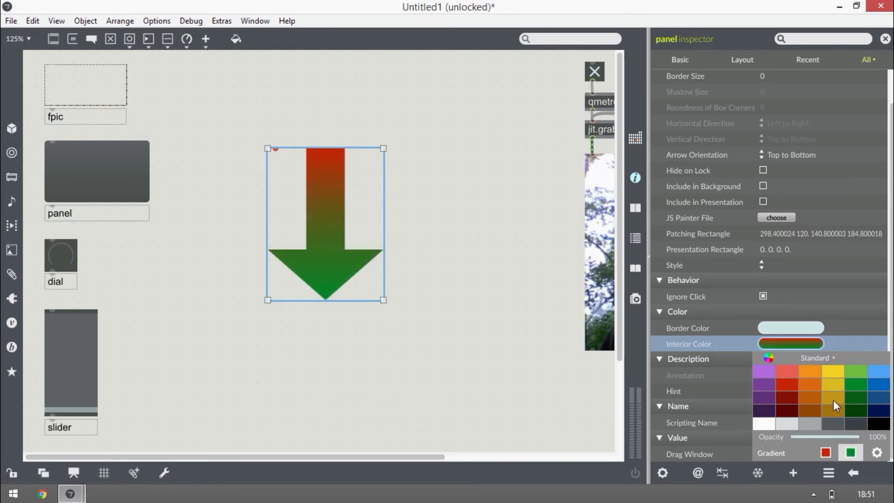
{"action": "left_click", "coordinate": [799, 345]}
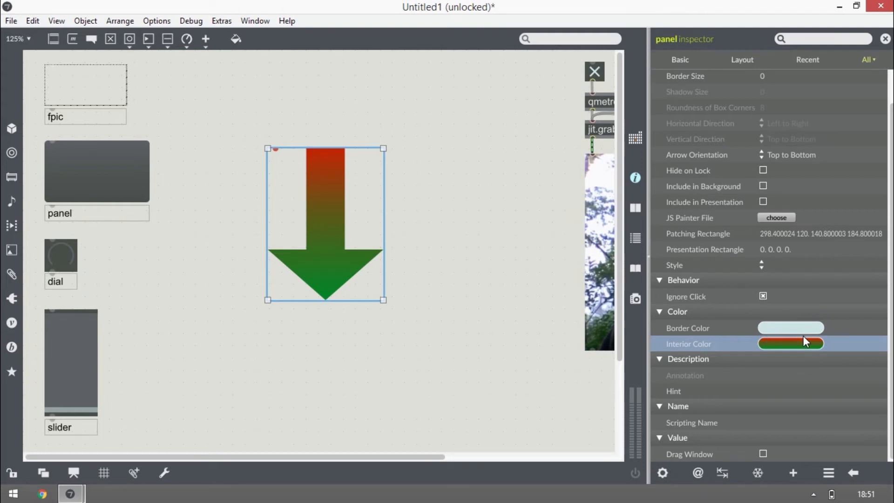
{"action": "left_click_drag", "start_coordinate": [338, 272], "coordinate": [255, 177]}
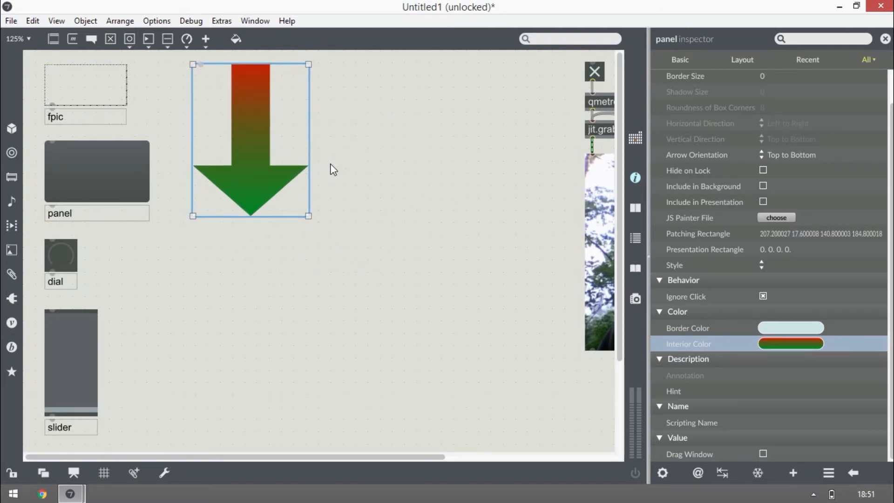
Create an fpic object below the arrow and enlarge it to about 95 by 120
{"action": "type", "text": "n"}
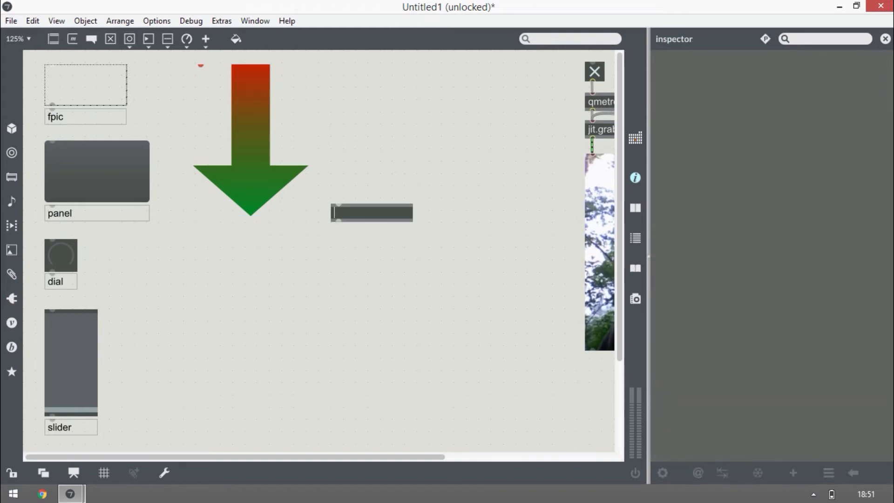
{"action": "type", "text": "fpic"}
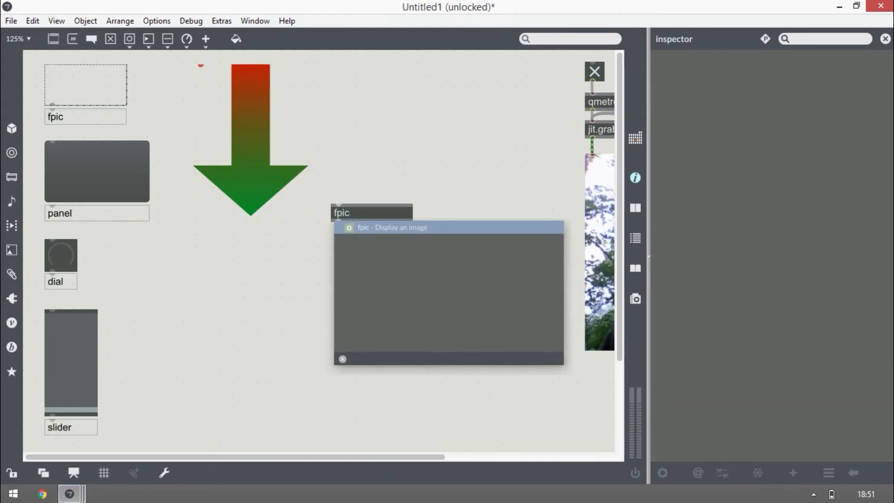
{"action": "left_click", "coordinate": [403, 157]}
{"action": "left_click_drag", "start_coordinate": [374, 221], "coordinate": [312, 267]}
{"action": "left_click_drag", "start_coordinate": [343, 293], "coordinate": [340, 350]}
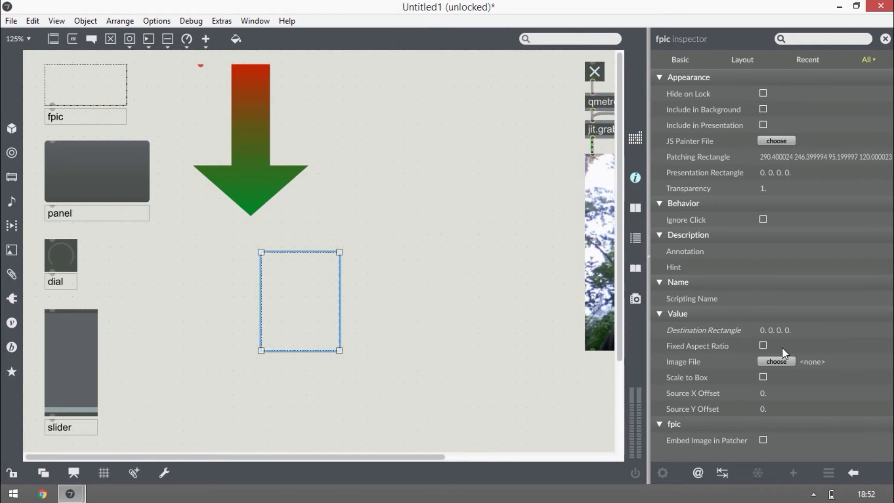
Load makeymakey.png into the new fpic object, enable Fixed Aspect Ratio and shift the object down slightly
{"action": "left_click", "coordinate": [777, 362]}
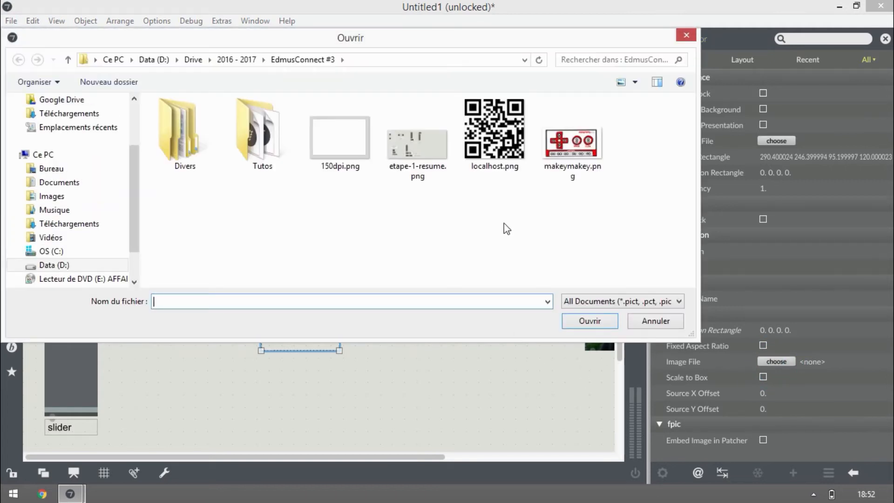
{"action": "double_click", "coordinate": [576, 144]}
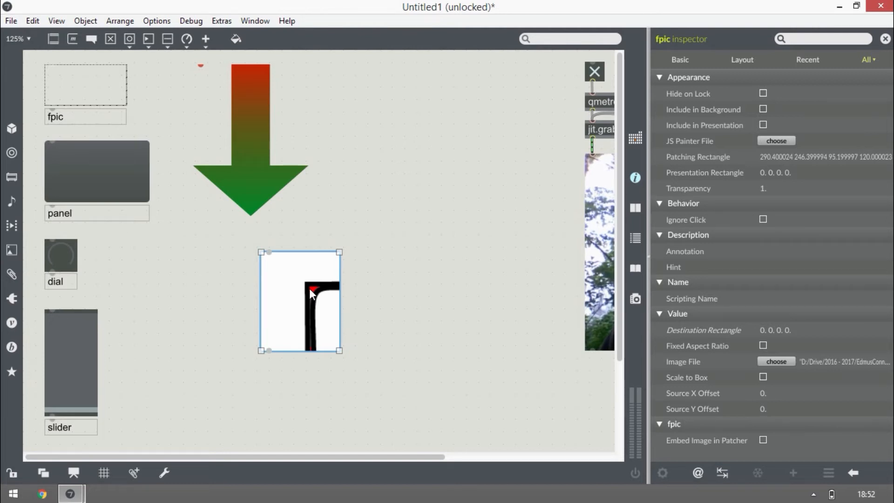
{"action": "left_click", "coordinate": [761, 345]}
{"action": "left_click_drag", "start_coordinate": [413, 313], "coordinate": [417, 319]}
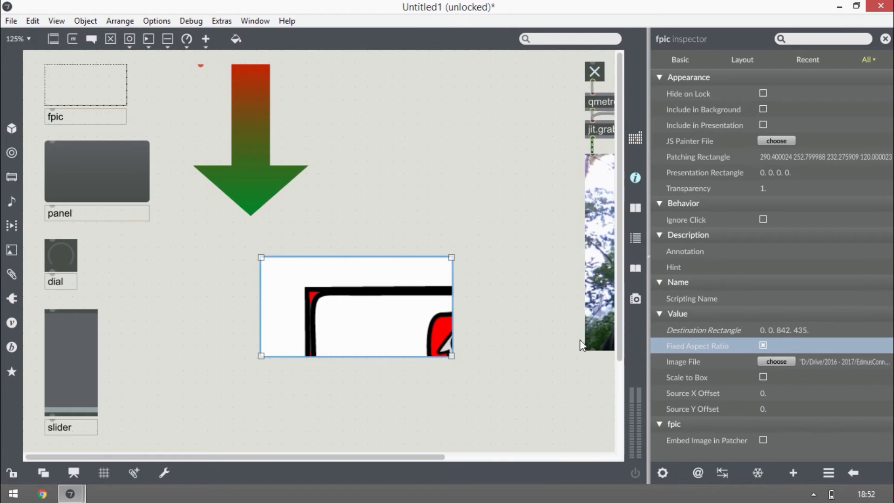
Scale the image to the fpic box, shrink the object to about 206 by 106 and place it beside the arrow
{"action": "left_click", "coordinate": [762, 377]}
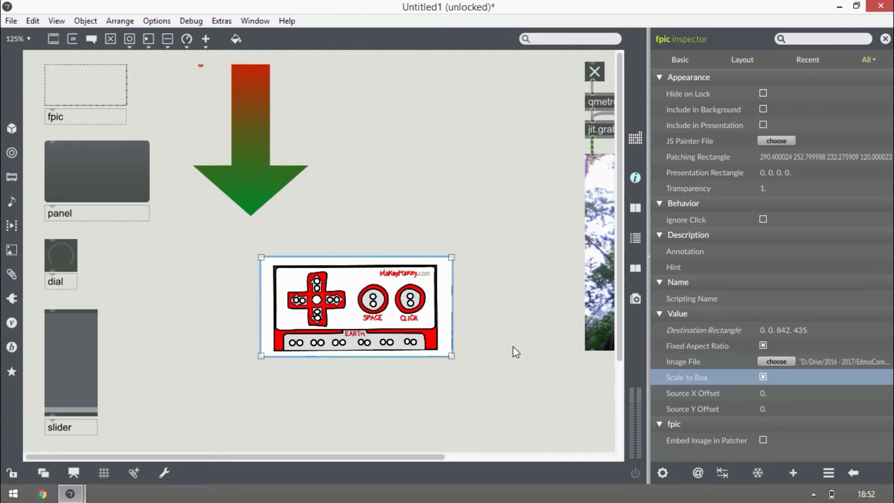
{"action": "left_click_drag", "start_coordinate": [452, 356], "coordinate": [496, 218]}
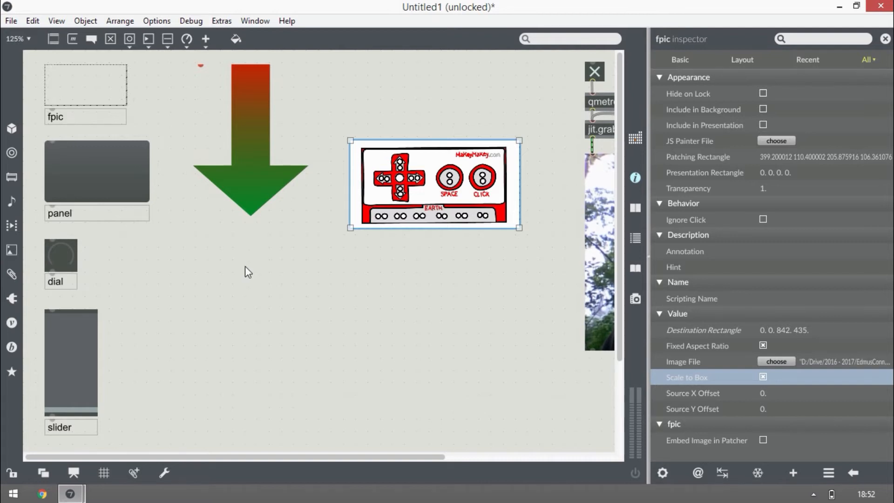
Create a dial object below the arrow, enlarge it to about 109 by 109 and centre it under the arrow
{"action": "left_click", "coordinate": [239, 302]}
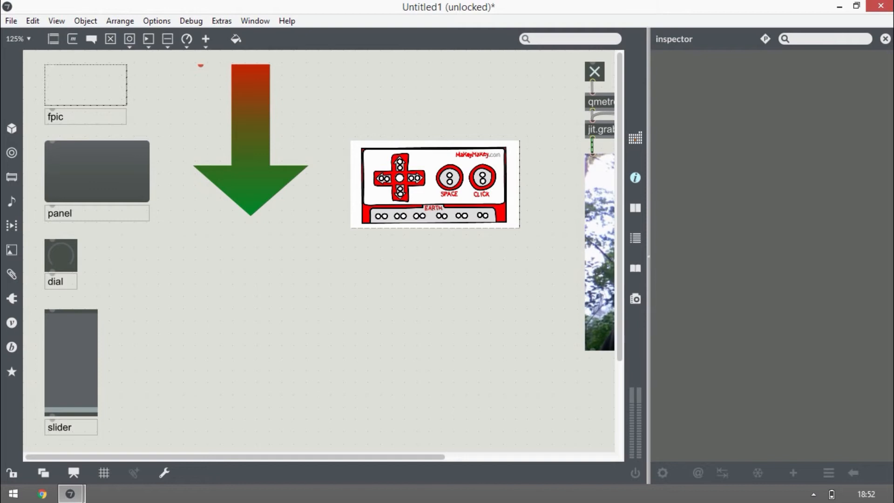
{"action": "type", "text": "sdial"}
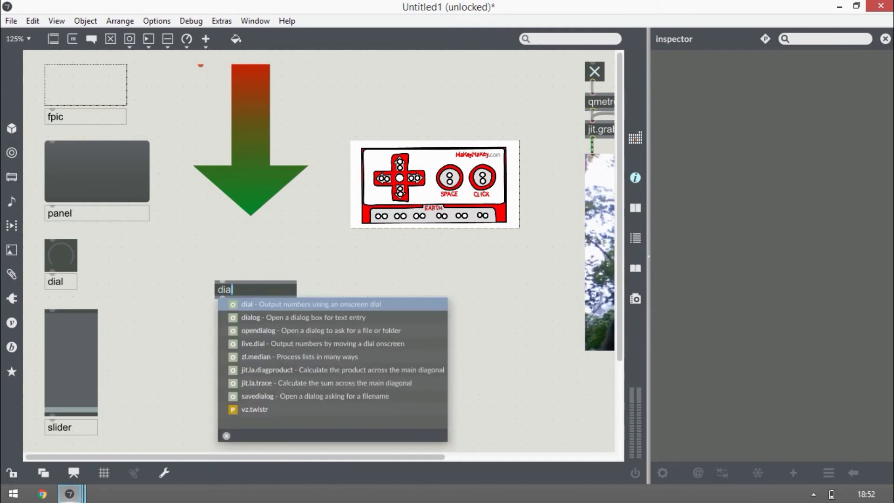
{"action": "key", "text": "Return"}
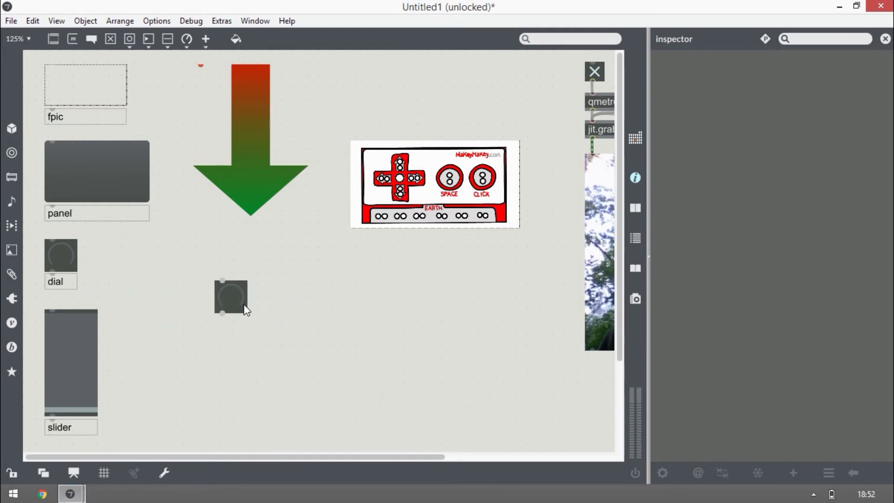
{"action": "left_click", "coordinate": [247, 309]}
{"action": "left_click_drag", "start_coordinate": [249, 315], "coordinate": [304, 368]}
{"action": "left_click_drag", "start_coordinate": [287, 318], "coordinate": [274, 303]}
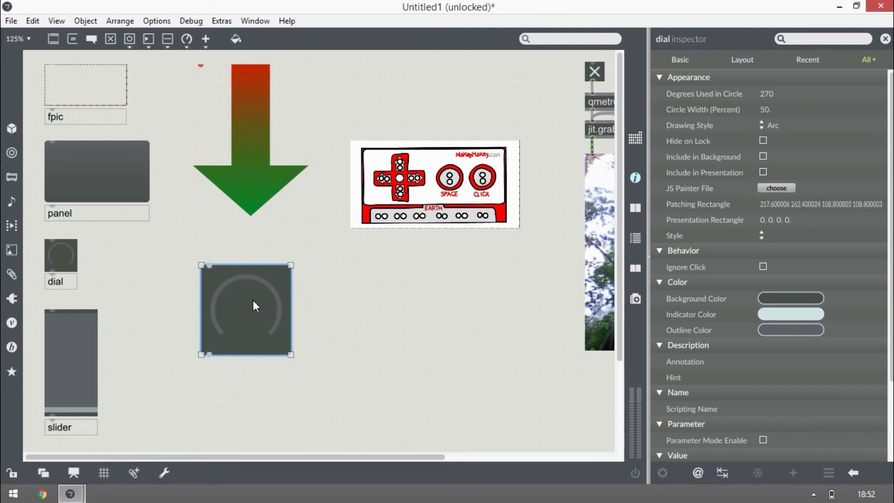
Lock the patch, turn the large dial to try it out, and unlock the patch again
{"action": "left_click", "coordinate": [12, 475]}
{"action": "left_click_drag", "start_coordinate": [249, 325], "coordinate": [250, 303]}
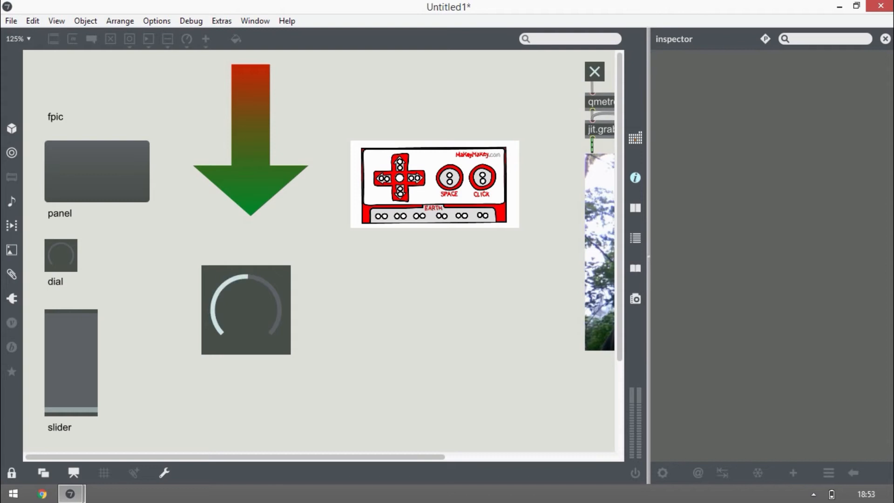
{"action": "left_click", "coordinate": [12, 474]}
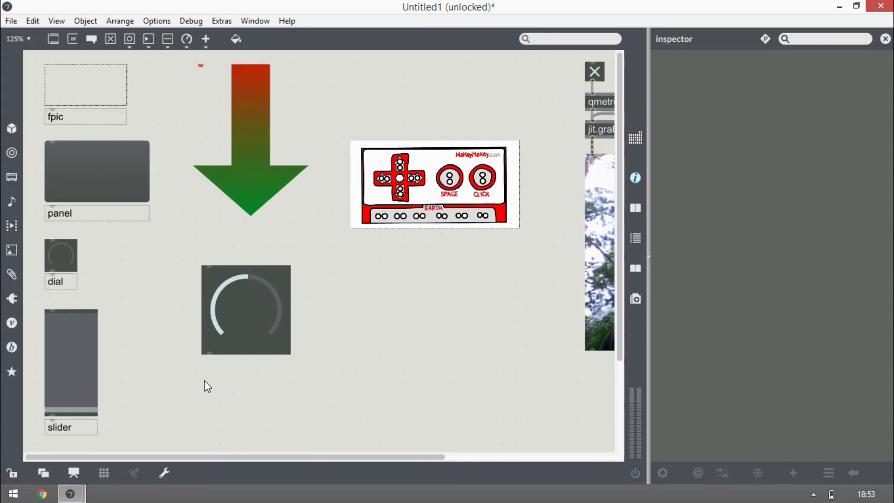
Connect a number box to the large dial's outlet and turn the dial in the locked patch to test it
{"action": "key", "text": "n"}
{"action": "left_click_drag", "start_coordinate": [208, 355], "coordinate": [223, 384]}
{"action": "key", "text": "ctrl+e"}
{"action": "mouse_move", "coordinate": [243, 316]}
{"action": "left_mouse_down"}
{"action": "mouse_move", "coordinate": [242, 347]}
{"action": "mouse_move", "coordinate": [243, 312]}
{"action": "left_mouse_up"}
{"action": "key", "text": "ctrl+e"}
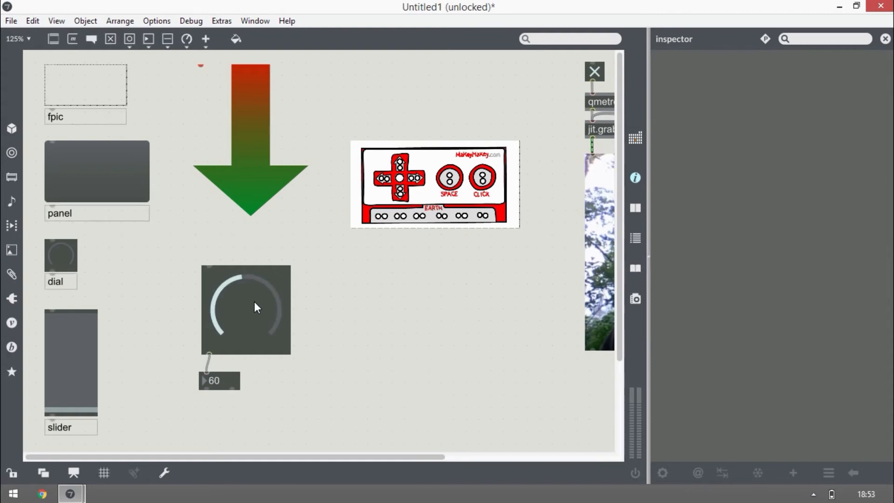
Change the large dial's Drawing Style to Pie Slice and turn the dial to try the new look
{"action": "left_click", "coordinate": [255, 300]}
{"action": "scroll", "coordinate": [739, 351], "scroll_direction": "down", "scroll_amount": 3}
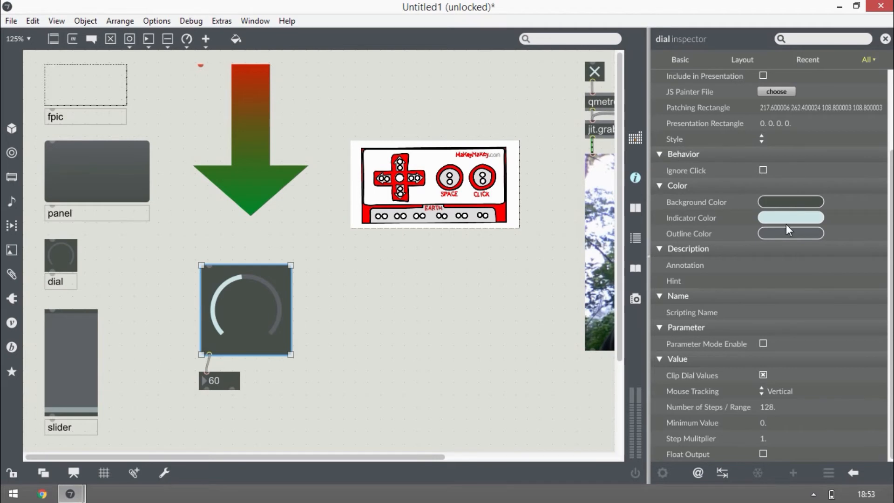
{"action": "scroll", "coordinate": [785, 233], "scroll_direction": "up", "scroll_amount": 3}
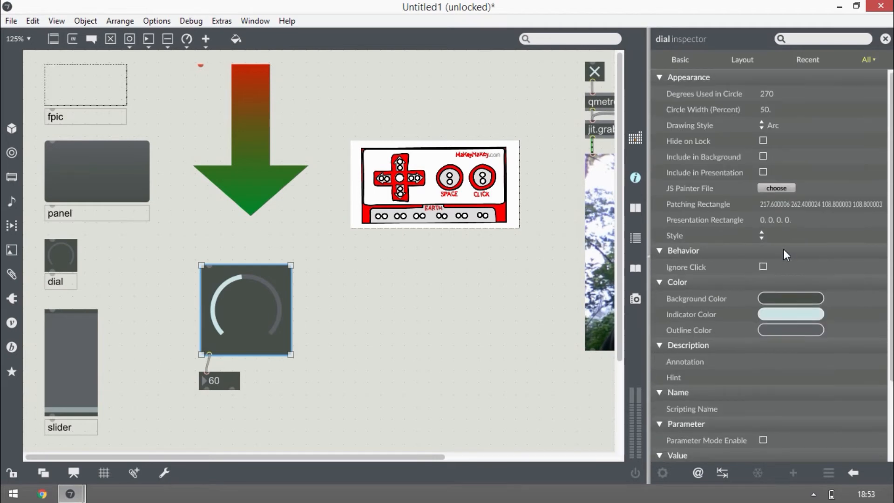
{"action": "left_click", "coordinate": [772, 124]}
{"action": "left_click", "coordinate": [786, 149]}
{"action": "left_click_drag", "start_coordinate": [281, 307], "coordinate": [256, 325]}
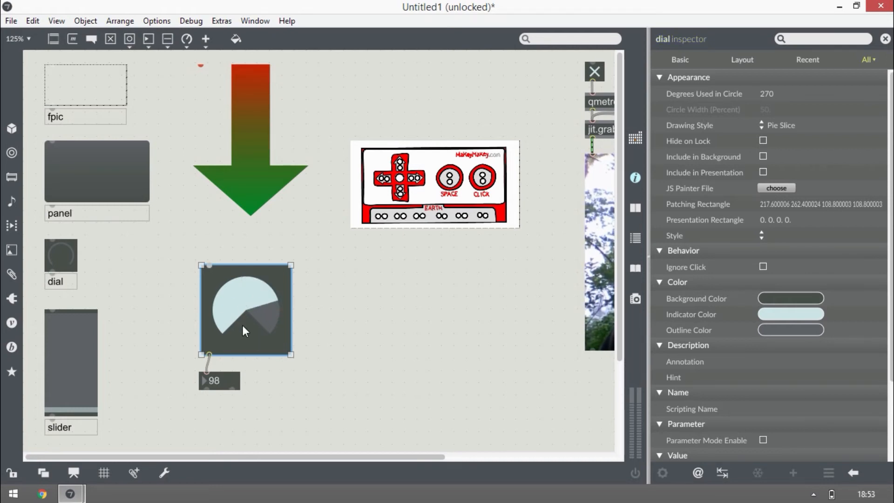
Set the large dial's Degrees Used in Circle to 360 and turn the dial to test the full circle
{"action": "left_click", "coordinate": [779, 88]}
{"action": "type", "text": "360"}
{"action": "key", "text": "Return"}
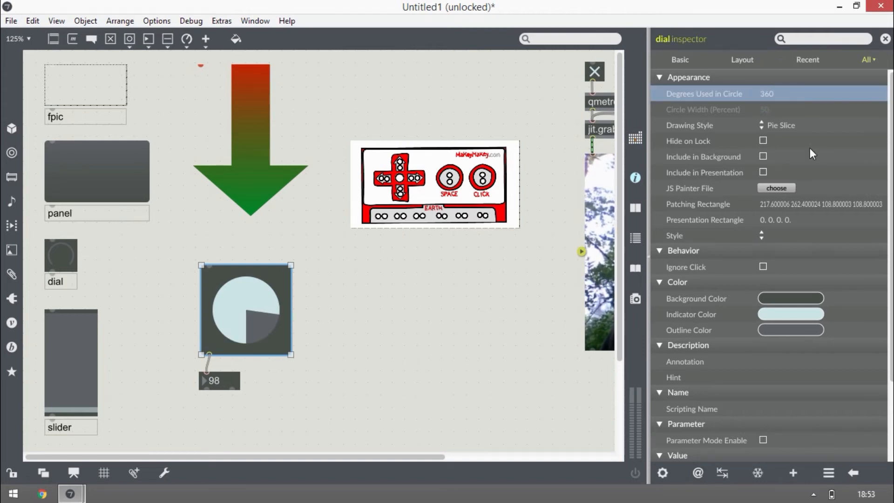
{"action": "mouse_move", "coordinate": [256, 342]}
{"action": "left_mouse_down"}
{"action": "mouse_move", "coordinate": [256, 330]}
{"action": "mouse_move", "coordinate": [256, 342]}
{"action": "left_mouse_up"}
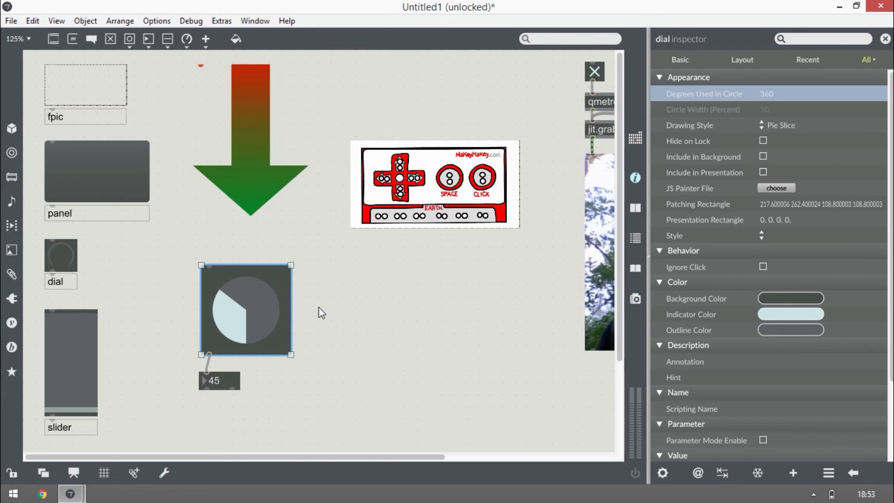
Create a single slider object beside the large dial and enlarge it to about 45 by 166
{"action": "type", "text": "n"}
{"action": "type", "text": "slider"}
{"action": "key", "text": "Return"}
{"action": "left_click_drag", "start_coordinate": [329, 364], "coordinate": [350, 285]}
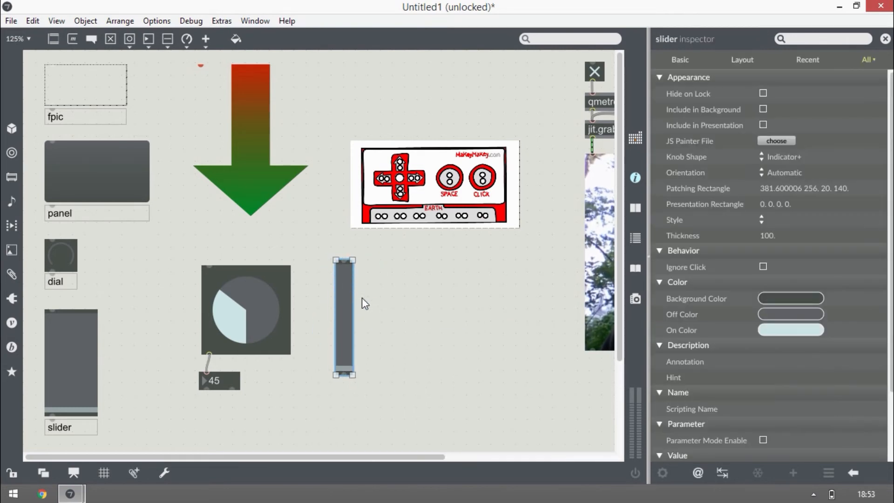
{"action": "key", "text": "ctrl+d"}
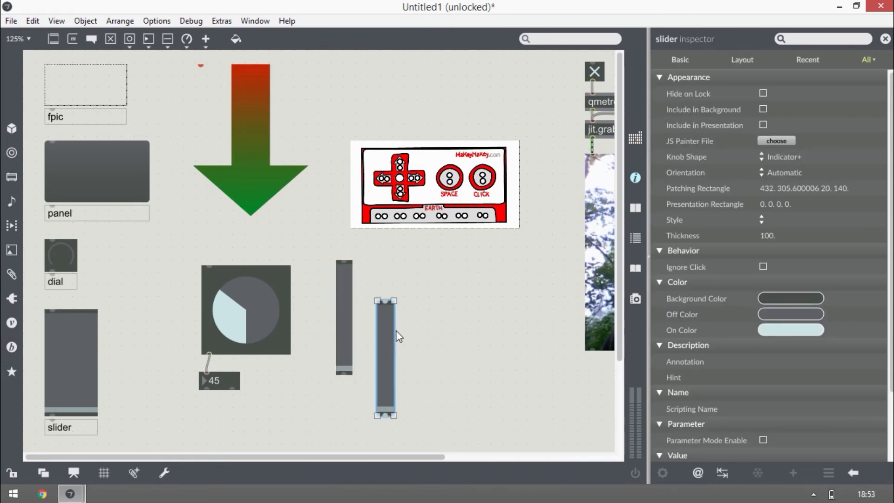
{"action": "key", "text": "Delete"}
{"action": "left_click", "coordinate": [350, 349]}
{"action": "mouse_move", "coordinate": [353, 373]}
{"action": "left_mouse_down"}
{"action": "mouse_move", "coordinate": [538, 309]}
{"action": "mouse_move", "coordinate": [413, 369]}
{"action": "mouse_move", "coordinate": [372, 400]}
{"action": "mouse_move", "coordinate": [203, 373]}
{"action": "mouse_move", "coordinate": [354, 376]}
{"action": "mouse_move", "coordinate": [354, 276]}
{"action": "mouse_move", "coordinate": [354, 363]}
{"action": "left_mouse_up"}
Connect the new slider's outlet to the large dial's inlet and move the slider in the locked patch to test the link
{"action": "key", "text": "ctrl+e"}
{"action": "key", "text": "ctrl+e"}
{"action": "left_click", "coordinate": [309, 397]}
{"action": "key", "text": "Delete"}
{"action": "left_click_drag", "start_coordinate": [342, 397], "coordinate": [209, 264]}
{"action": "key", "text": "ctrl+e"}
{"action": "mouse_move", "coordinate": [353, 346]}
{"action": "left_mouse_down"}
{"action": "mouse_move", "coordinate": [354, 355]}
{"action": "mouse_move", "coordinate": [354, 277]}
{"action": "mouse_move", "coordinate": [354, 377]}
{"action": "mouse_move", "coordinate": [353, 281]}
{"action": "mouse_move", "coordinate": [354, 338]}
{"action": "left_mouse_up"}
{"action": "key", "text": "ctrl+e"}
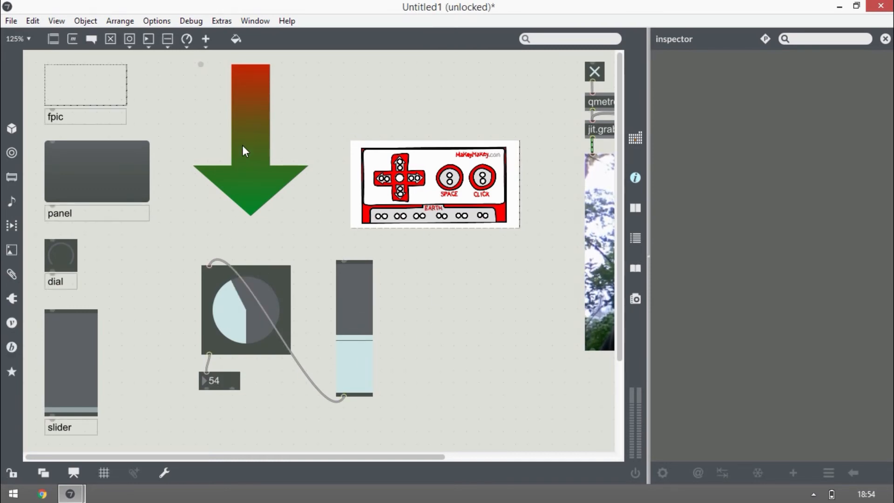
Move the connected slider away from the dial to a spot below the fpic image
{"action": "left_click_drag", "start_coordinate": [350, 298], "coordinate": [424, 278]}
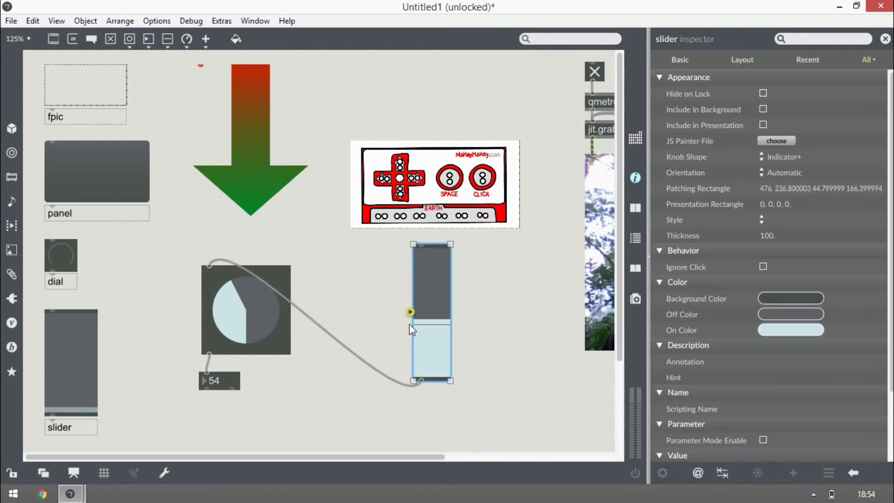
{"action": "left_click_drag", "start_coordinate": [430, 321], "coordinate": [435, 336]}
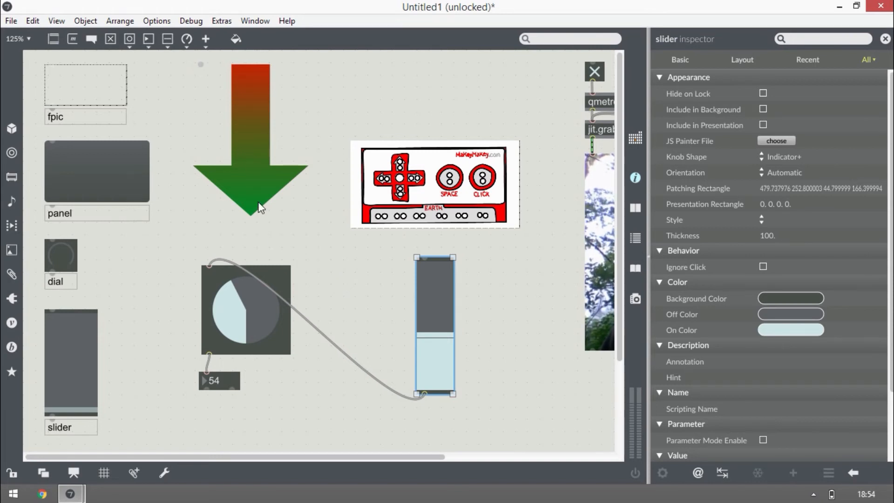
Add the gradient arrow panel and the makeymakey fpic image to the presentation
{"action": "left_click_drag", "start_coordinate": [250, 142], "coordinate": [254, 143]}
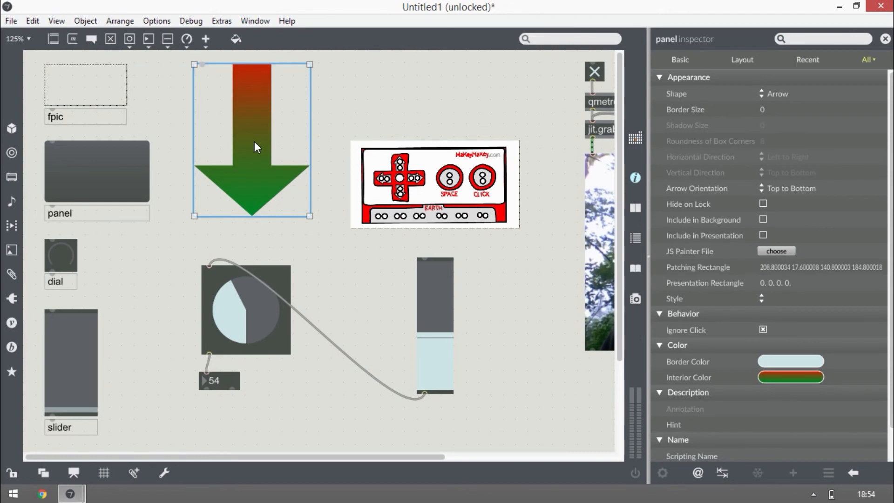
{"action": "right_click", "coordinate": [254, 141]}
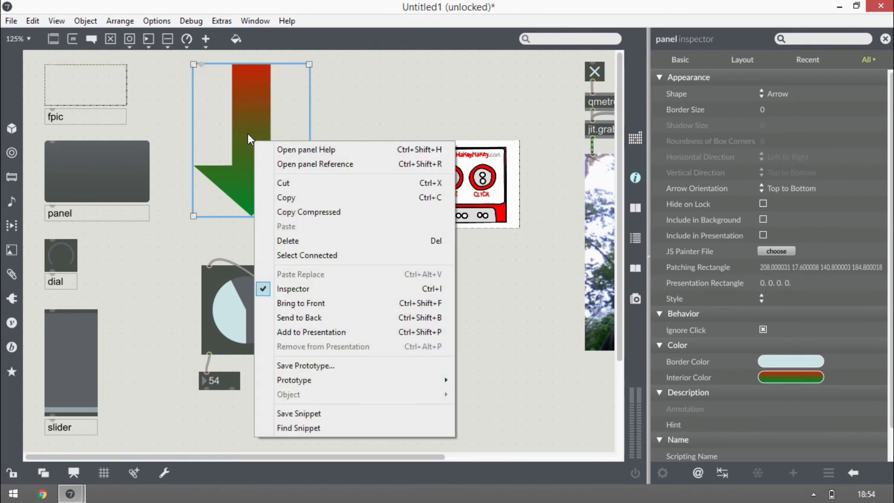
{"action": "left_click", "coordinate": [317, 336]}
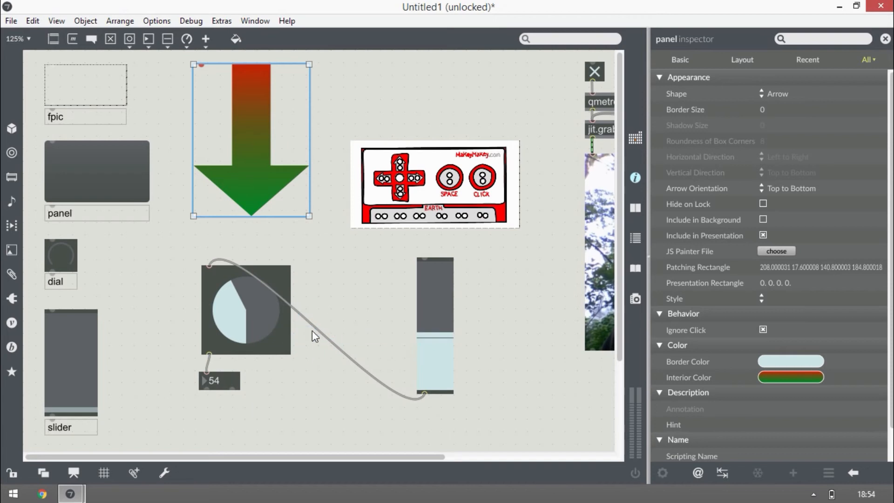
{"action": "right_click", "coordinate": [441, 165]}
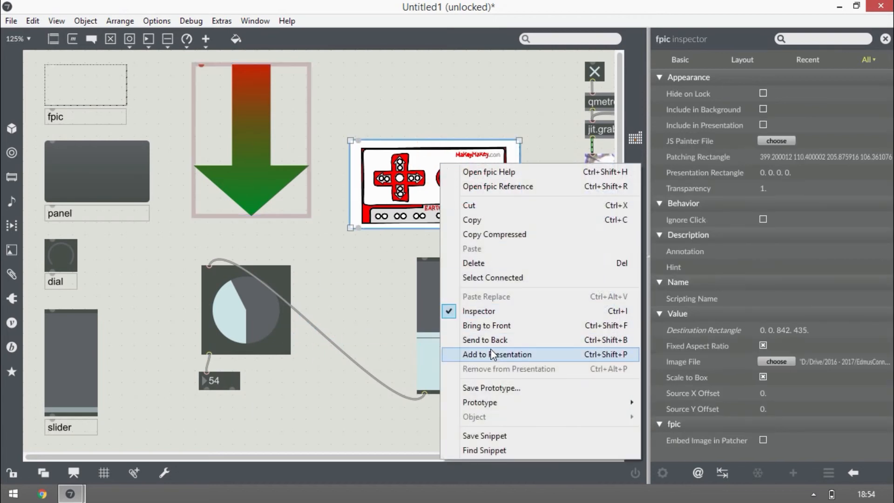
{"action": "left_click", "coordinate": [476, 356]}
Add the connected slider, the large dial and its number box to the presentation
{"action": "left_click", "coordinate": [441, 295]}
{"action": "right_click", "coordinate": [440, 295]}
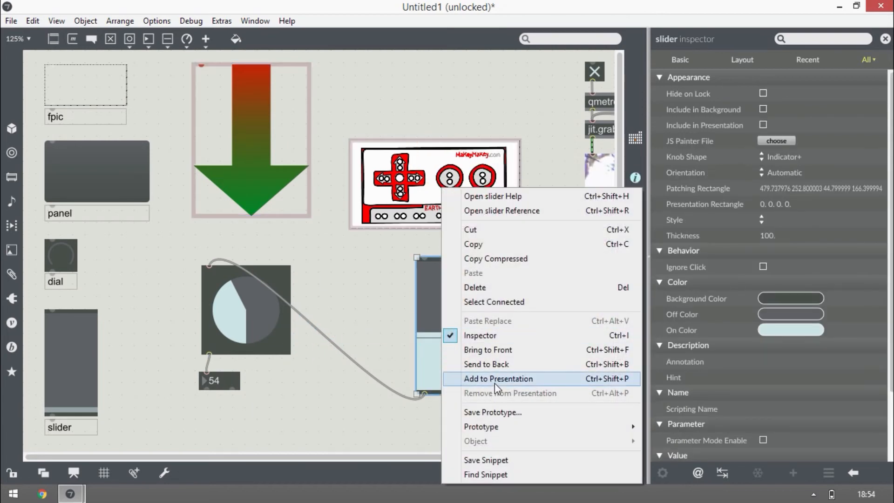
{"action": "left_click", "coordinate": [495, 378]}
{"action": "right_click", "coordinate": [250, 309]}
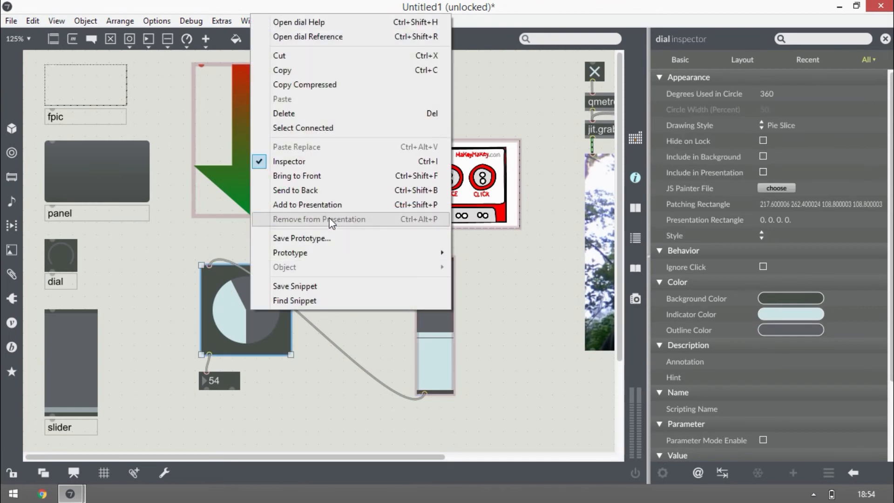
{"action": "left_click", "coordinate": [307, 204]}
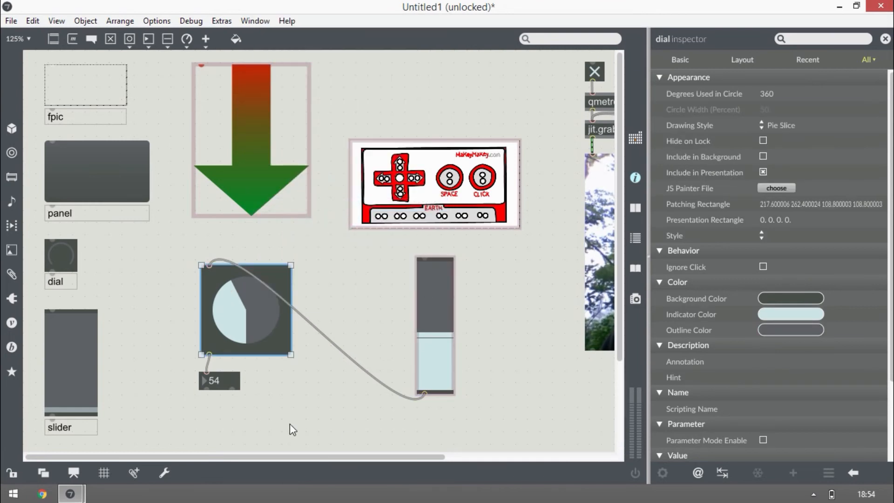
{"action": "right_click", "coordinate": [219, 379]}
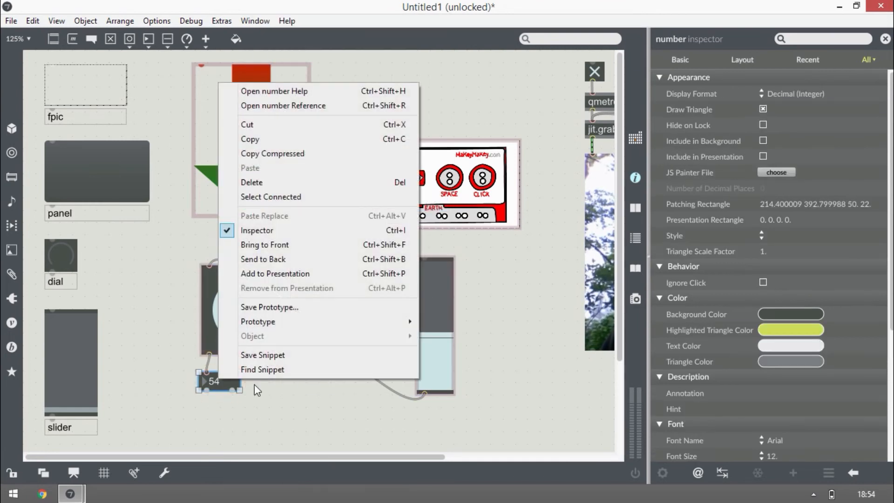
{"action": "left_click", "coordinate": [292, 274]}
Add the jit.pwindow showing the webcam video to the presentation
{"action": "left_click_drag", "start_coordinate": [412, 459], "coordinate": [593, 421]}
{"action": "right_click", "coordinate": [501, 251]}
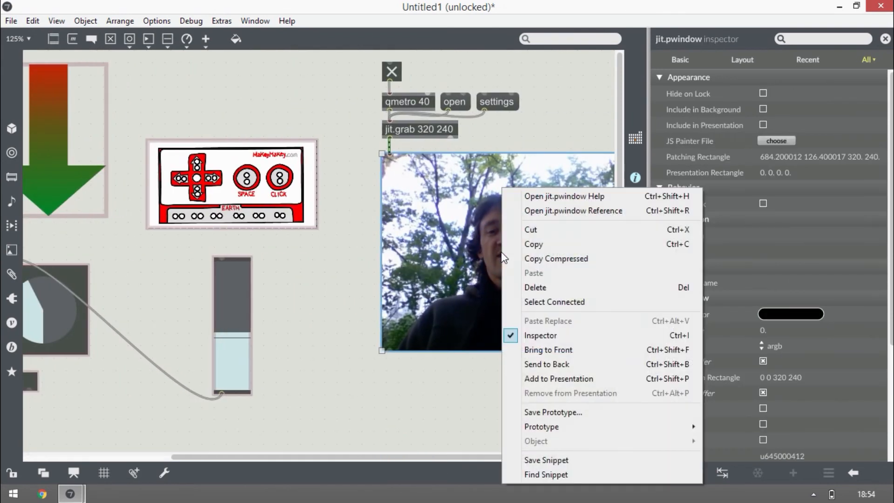
{"action": "left_click", "coordinate": [558, 378]}
{"action": "left_click_drag", "start_coordinate": [512, 457], "coordinate": [268, 404]}
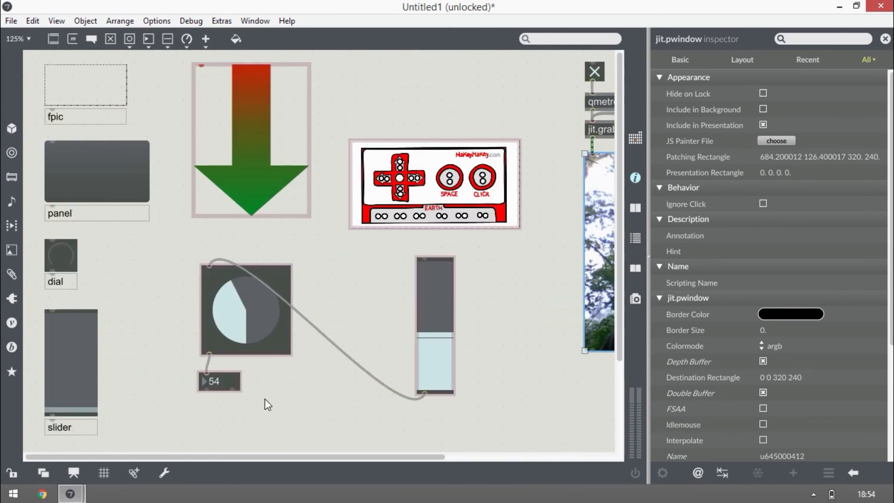
Close the inspector and briefly lock the patch to check how it looks in patching mode
{"action": "left_click", "coordinate": [885, 39]}
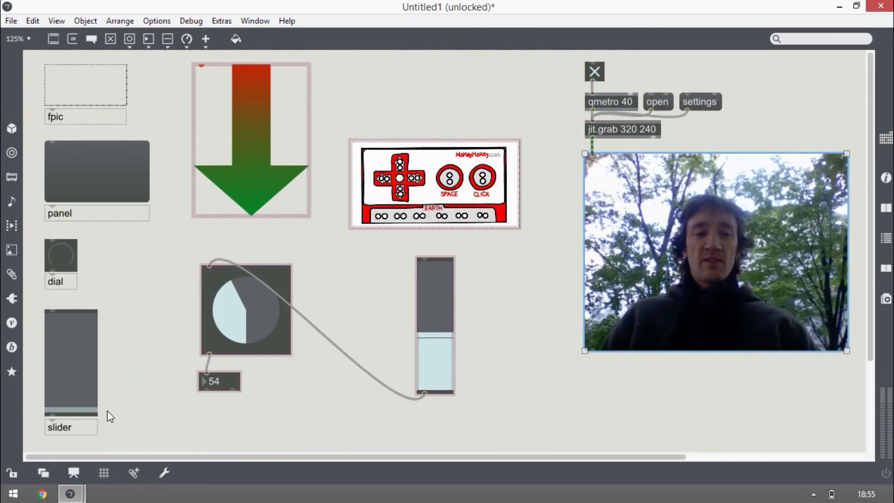
{"action": "left_click", "coordinate": [8, 474]}
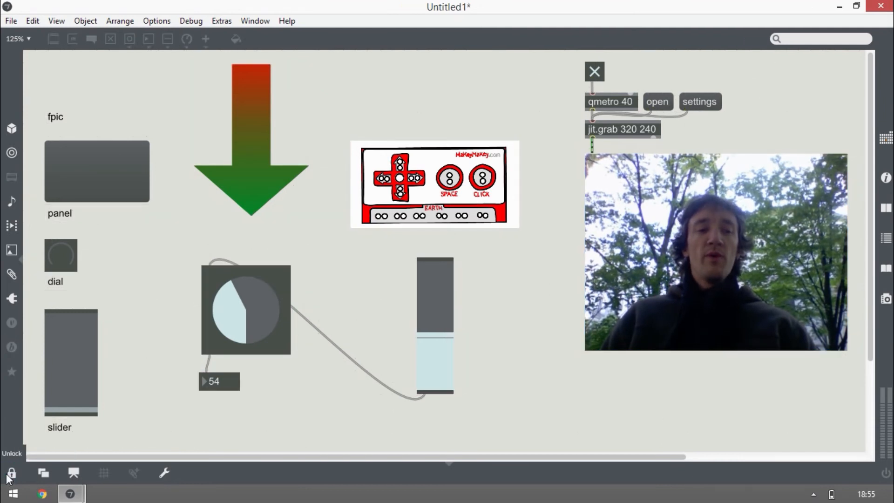
{"action": "left_click", "coordinate": [13, 471]}
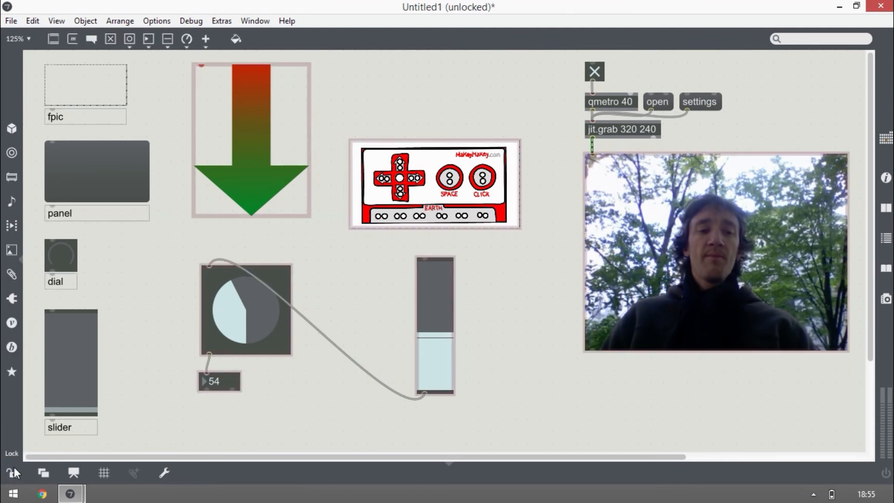
Switch the patch to presentation mode and lock it
{"action": "left_click", "coordinate": [74, 471]}
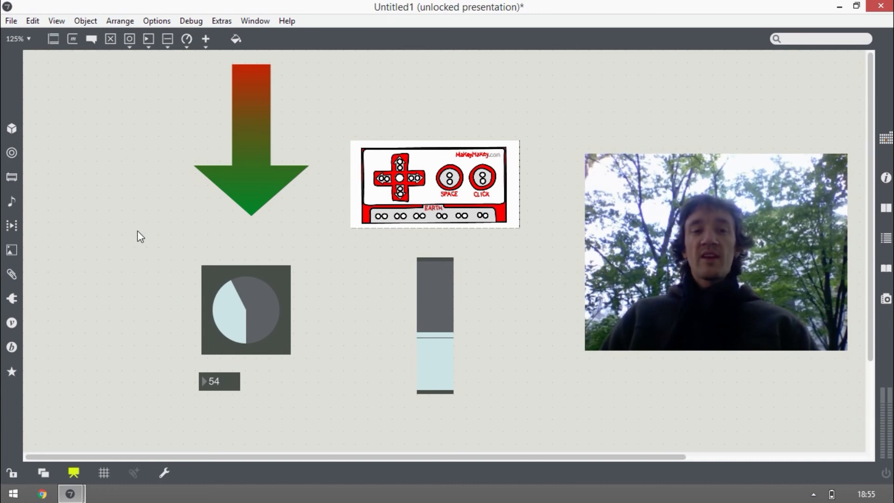
{"action": "right_click", "coordinate": [123, 224]}
{"action": "left_click", "coordinate": [90, 219]}
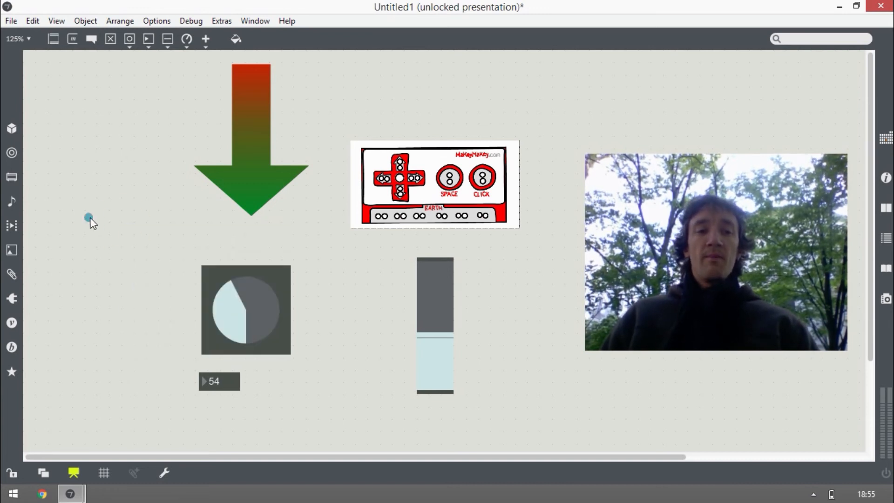
{"action": "left_click", "coordinate": [12, 474]}
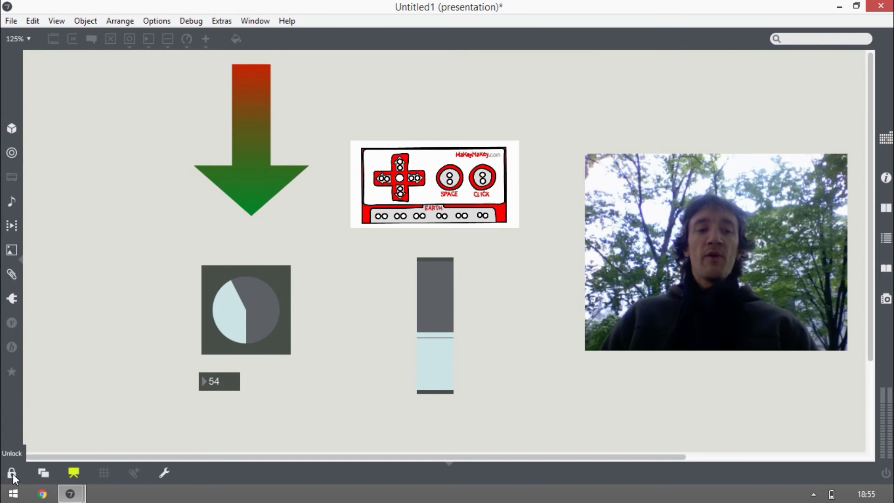
Unlock the presentation, move the arrow panel up and reshape it wider and flatter
{"action": "left_click", "coordinate": [12, 474]}
{"action": "left_click_drag", "start_coordinate": [253, 202], "coordinate": [184, 185]}
{"action": "left_click_drag", "start_coordinate": [228, 229], "coordinate": [322, 162]}
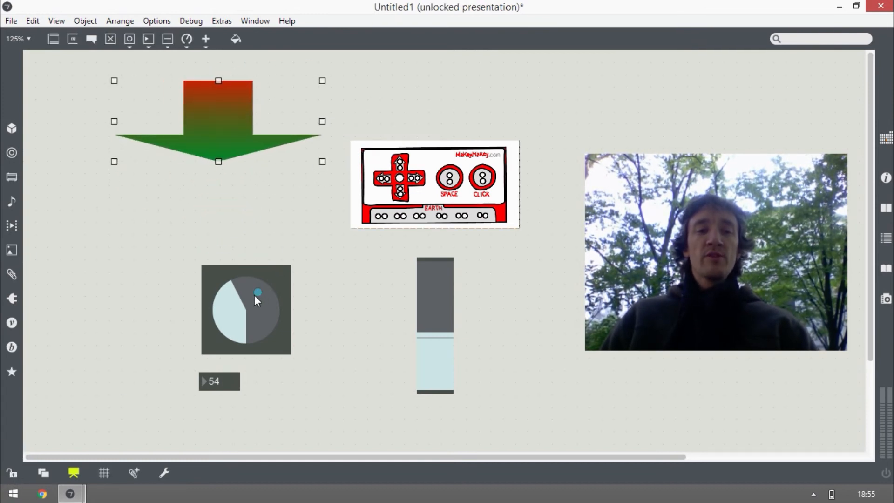
Rearrange the dial, number box, MaKey MaKey picture, slider and webcam video in the presentation, with the picture below the dial
{"action": "left_click_drag", "start_coordinate": [258, 301], "coordinate": [150, 257]}
{"action": "left_click_drag", "start_coordinate": [215, 383], "coordinate": [268, 228]}
{"action": "left_click_drag", "start_coordinate": [415, 177], "coordinate": [174, 432]}
{"action": "left_click_drag", "start_coordinate": [441, 287], "coordinate": [546, 135]}
{"action": "left_click_drag", "start_coordinate": [692, 228], "coordinate": [463, 247]}
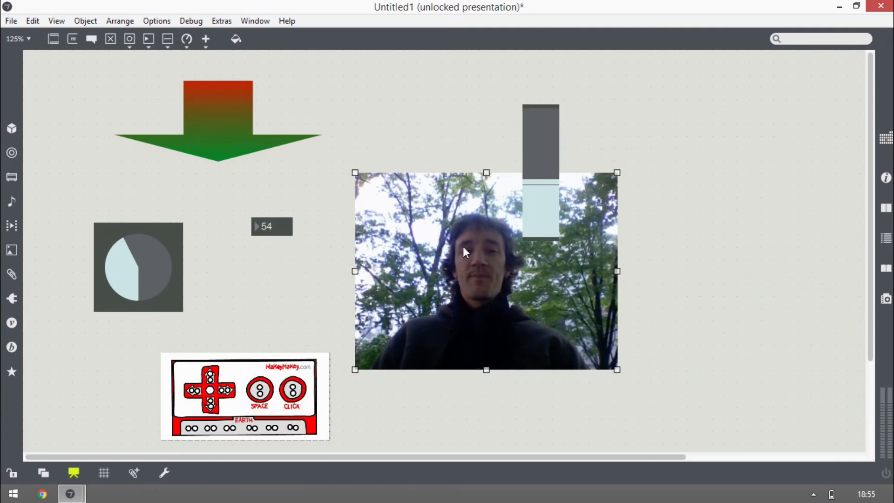
Enlarge the webcam video to fill the area beside the other objects and place the slider over the face
{"action": "left_click_drag", "start_coordinate": [617, 370], "coordinate": [732, 403]}
{"action": "scroll", "coordinate": [503, 273], "scroll_direction": "up", "scroll_amount": 3}
{"action": "left_click_drag", "start_coordinate": [502, 273], "coordinate": [548, 197]}
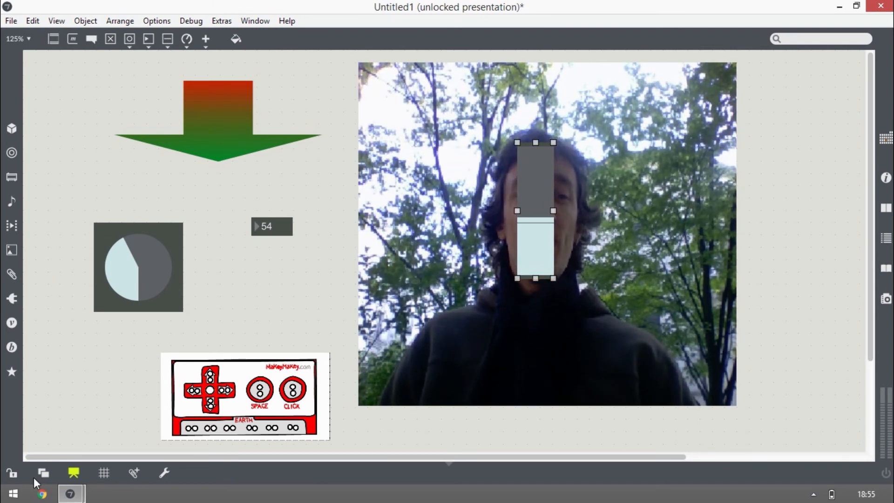
Lock the presentation and test its controls, raising the slider to 84 and bringing the dial and number box to 55
{"action": "left_click", "coordinate": [11, 472]}
{"action": "left_click", "coordinate": [534, 191]}
{"action": "mouse_move", "coordinate": [534, 191]}
{"action": "left_mouse_down"}
{"action": "mouse_move", "coordinate": [536, 139]}
{"action": "mouse_move", "coordinate": [535, 223]}
{"action": "mouse_move", "coordinate": [536, 190]}
{"action": "left_mouse_up"}
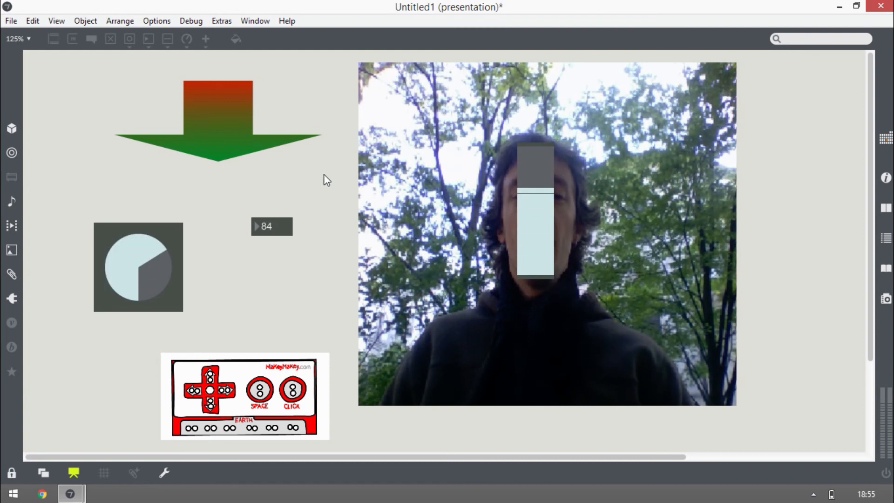
{"action": "left_click_drag", "start_coordinate": [267, 229], "coordinate": [266, 210]}
{"action": "mouse_move", "coordinate": [144, 296]}
{"action": "left_mouse_down"}
{"action": "mouse_move", "coordinate": [144, 326]}
{"action": "mouse_move", "coordinate": [144, 296]}
{"action": "left_mouse_up"}
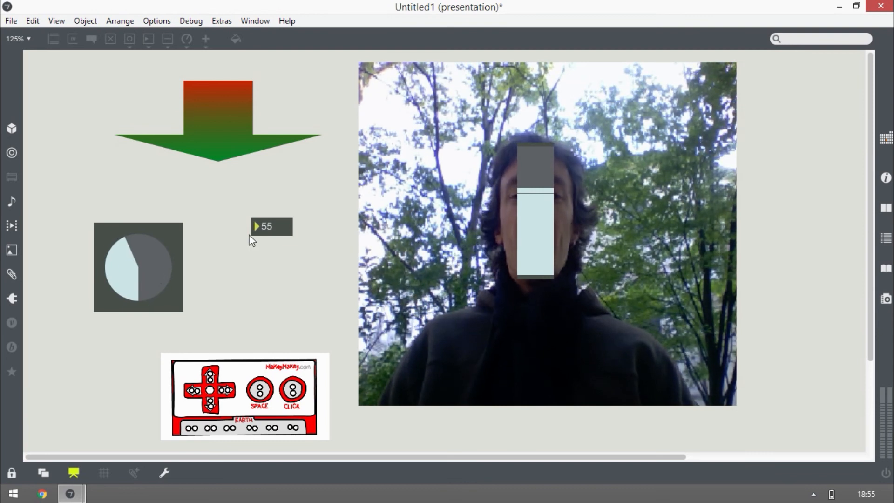
Compare the presentation layout with the patching layout, finishing in patching mode
{"action": "left_click", "coordinate": [74, 472]}
{"action": "left_click", "coordinate": [74, 472]}
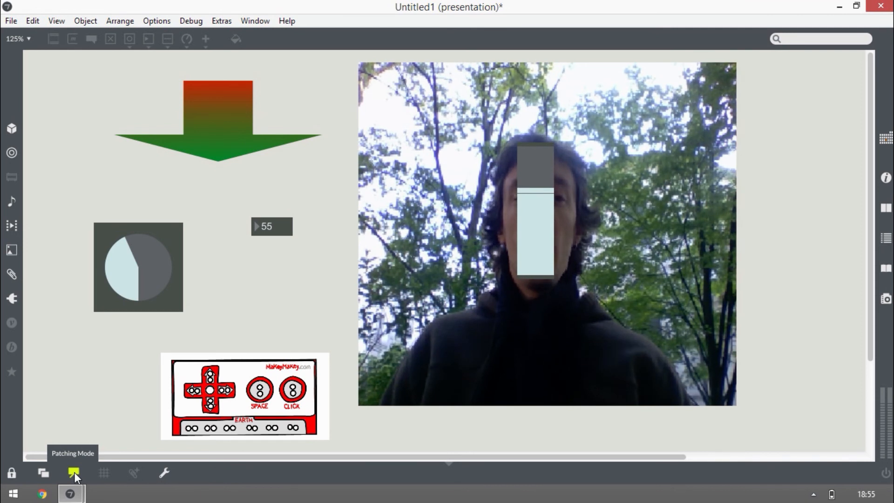
{"action": "left_click", "coordinate": [74, 472]}
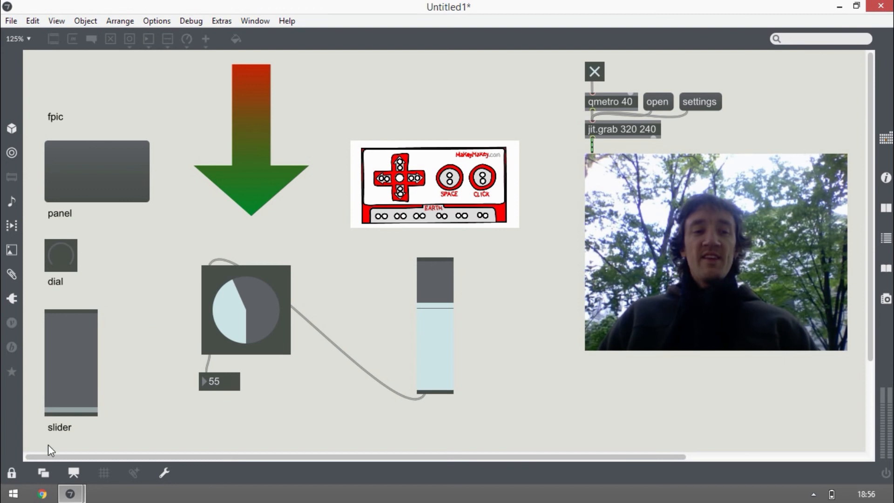
Unlock the patch and enable Open in Presentation in the patcher's inspector, closing the inspector when done
{"action": "left_click", "coordinate": [12, 472]}
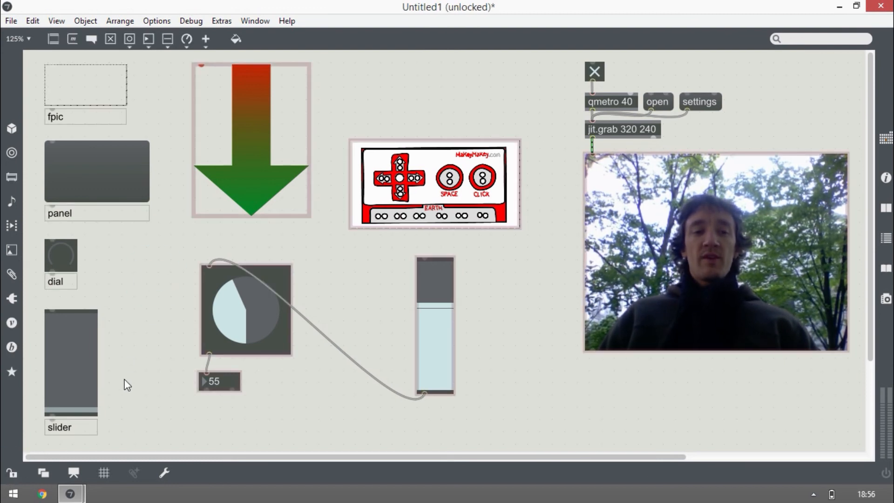
{"action": "right_click", "coordinate": [158, 251]}
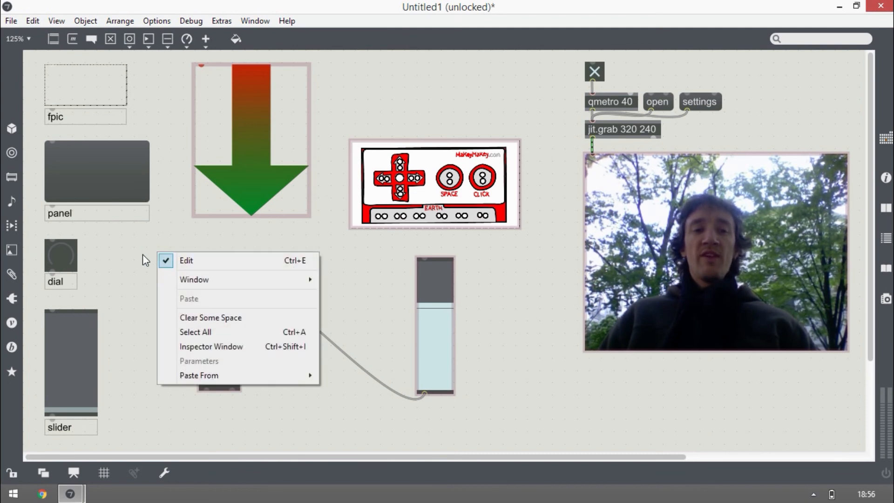
{"action": "left_click", "coordinate": [203, 350]}
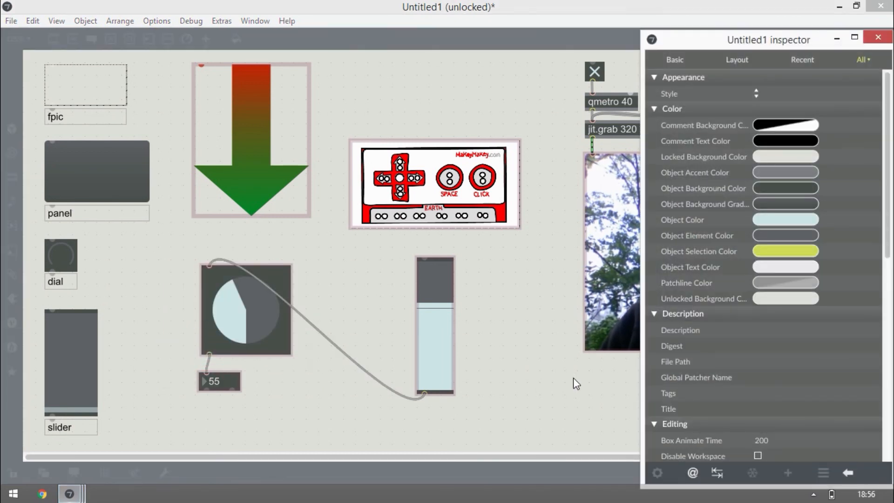
{"action": "scroll", "coordinate": [738, 356], "scroll_direction": "down", "scroll_amount": 10}
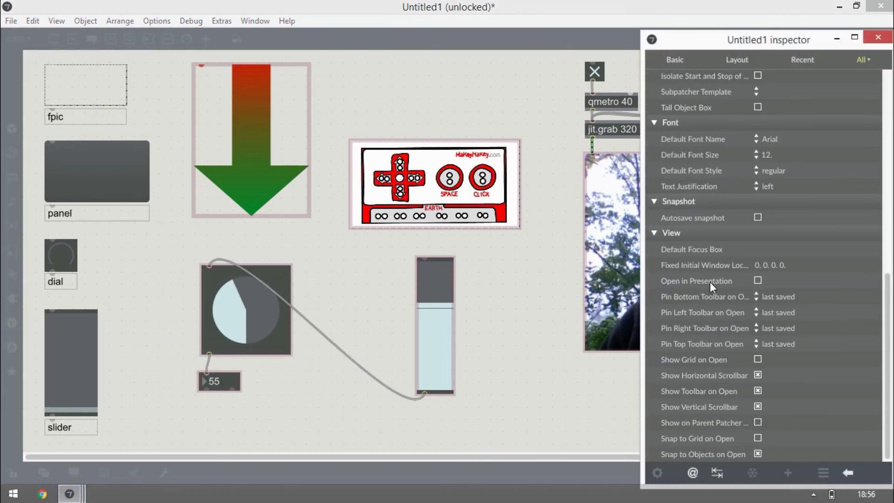
{"action": "left_click", "coordinate": [758, 280]}
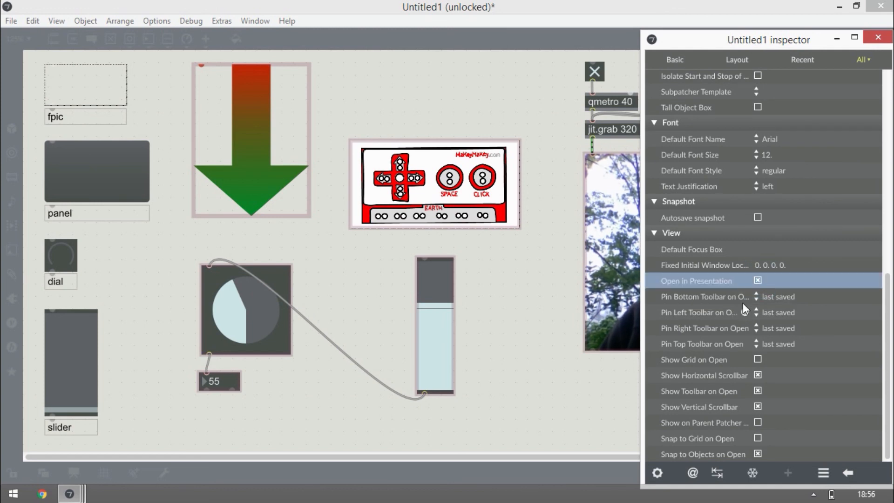
{"action": "left_click", "coordinate": [877, 38]}
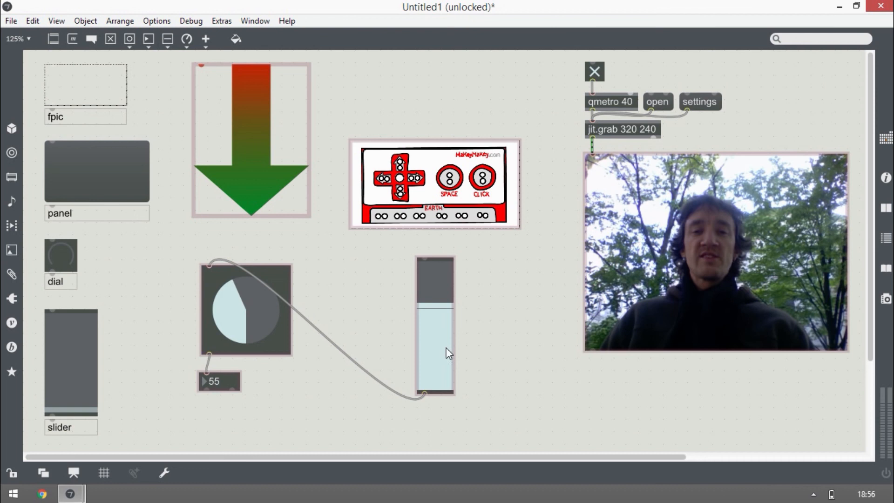
Lock the patch, preview the finished interface in presentation mode and return to patching mode
{"action": "right_click", "coordinate": [149, 341]}
{"action": "left_click", "coordinate": [73, 473]}
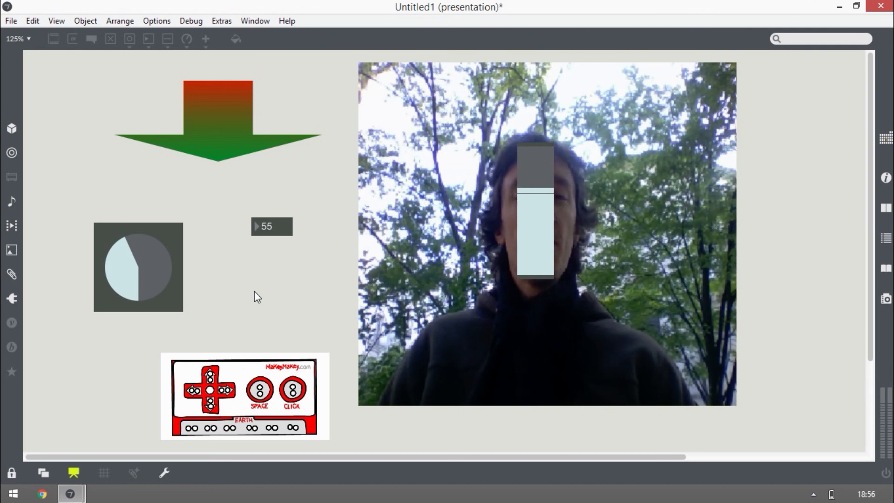
{"action": "left_click", "coordinate": [76, 473]}
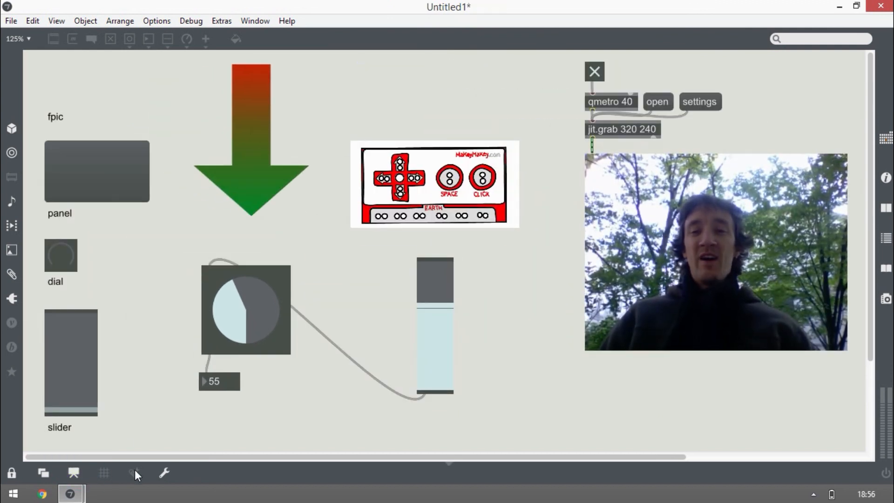